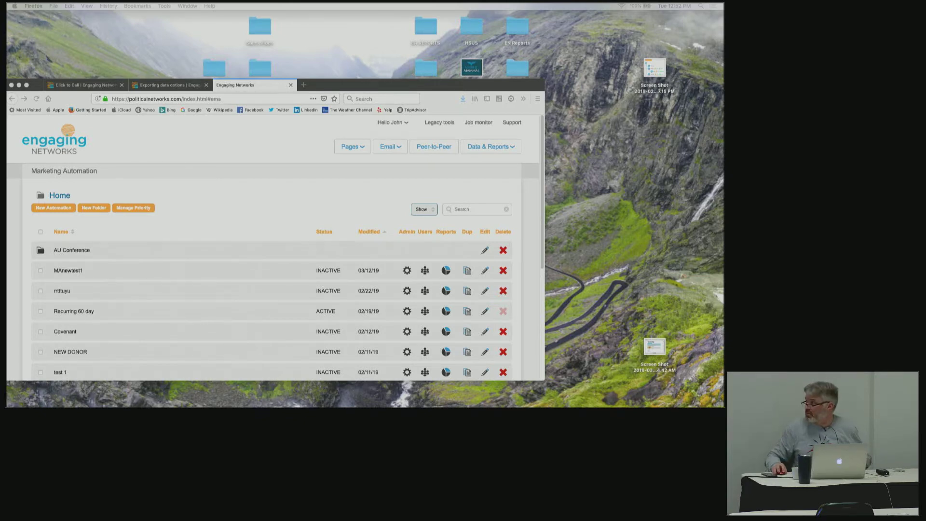
Move the Safari window with the test sign-up form onto the screen and enlarge it.
left_click_drag(722, 19, 434, 18)
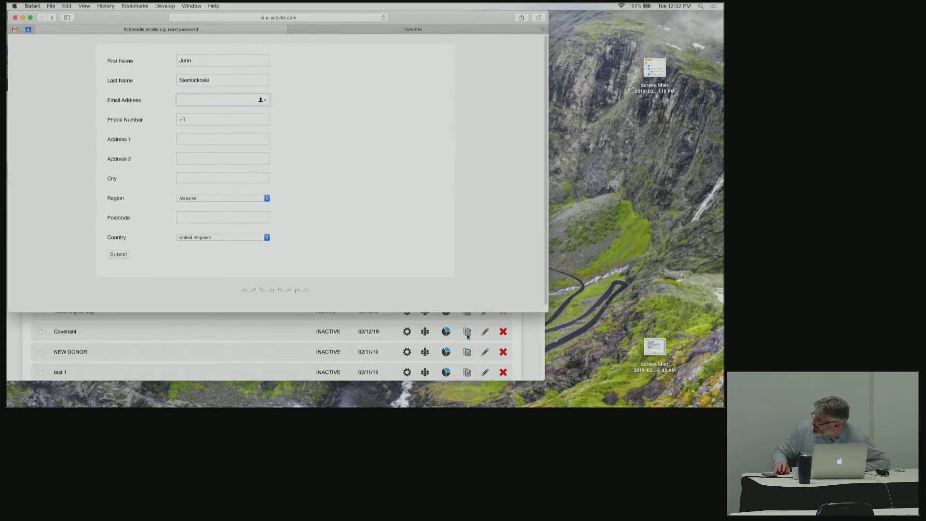
left_click_drag(547, 313, 640, 407)
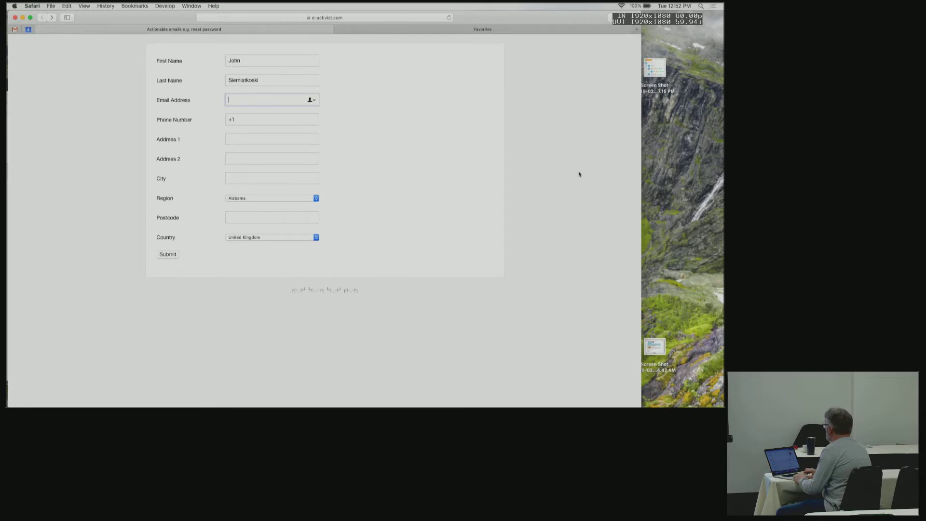
Zoom in and enter the supporter's email address and phone number after the +1 prefix.
key("super+equal")
key("super+equal")
key("super+equal")
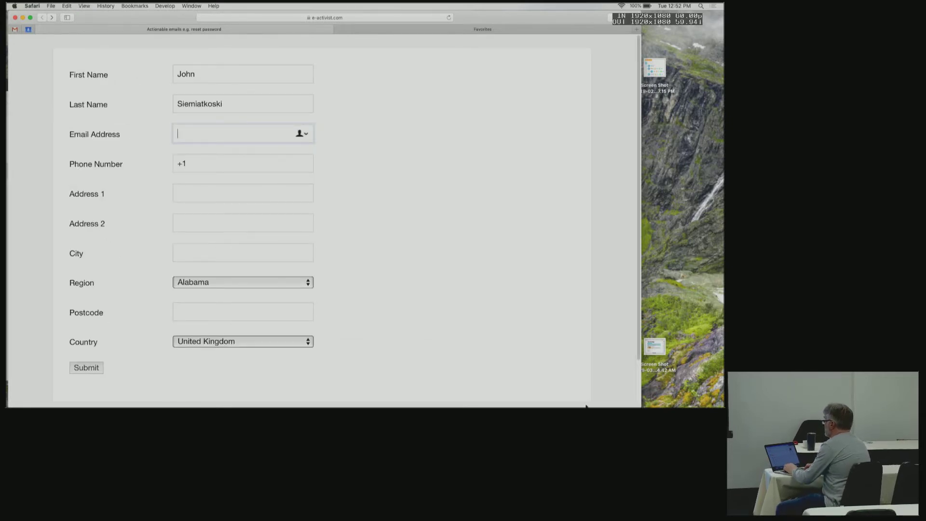
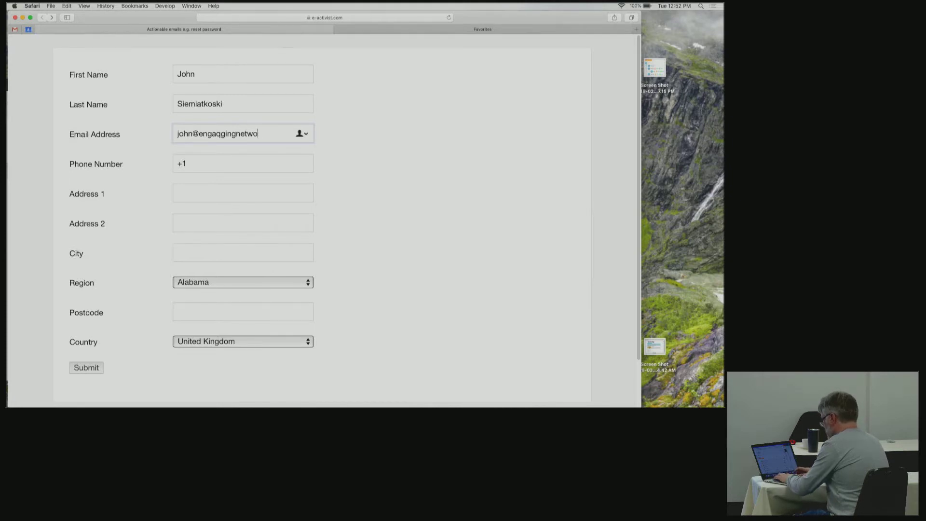
key("Tab")
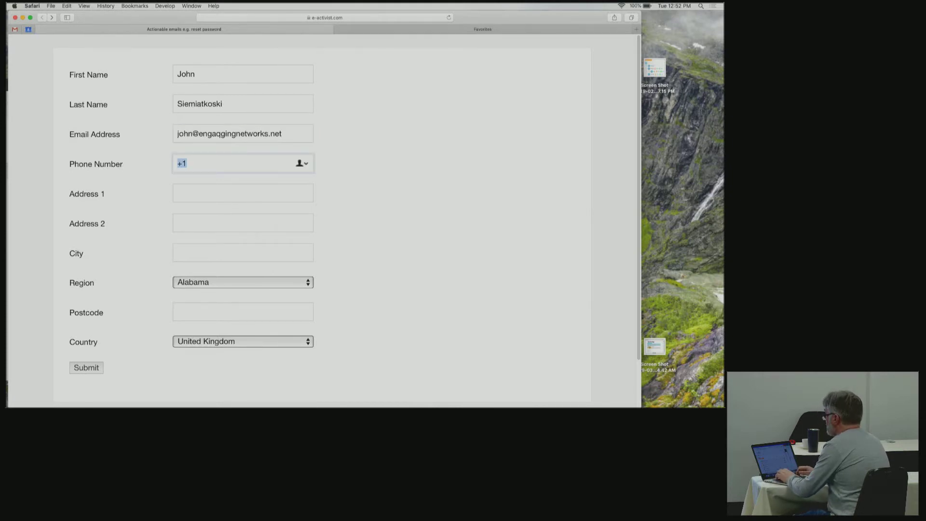
key("Right")
Fill in the supporter's street address, apartment and city, and choose Virginia as the region.
key("Tab")
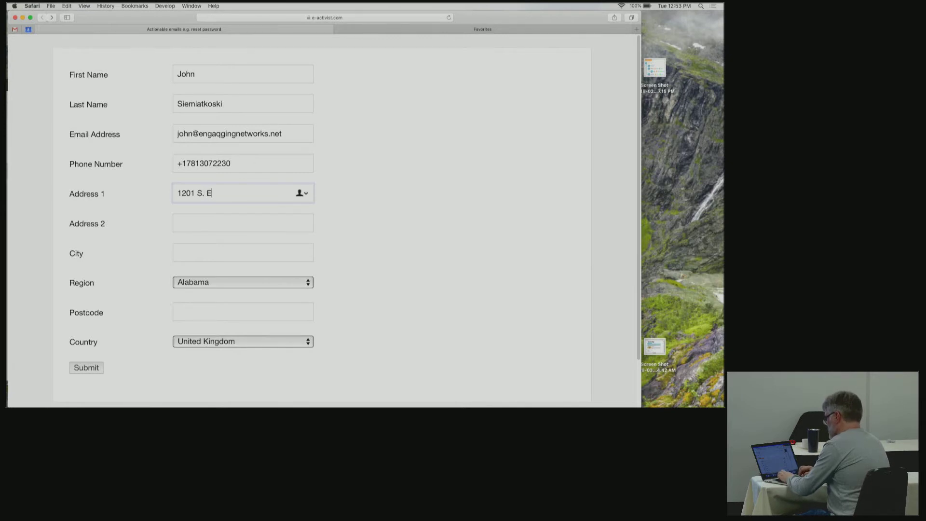
key("Tab")
key("Tab")
type("Arlington")
key("Tab")
type("v")
key("Tab")
key("shift+Tab")
type("vi")
Enter the postcode, set the country to United States, and submit the form.
key("Tab")
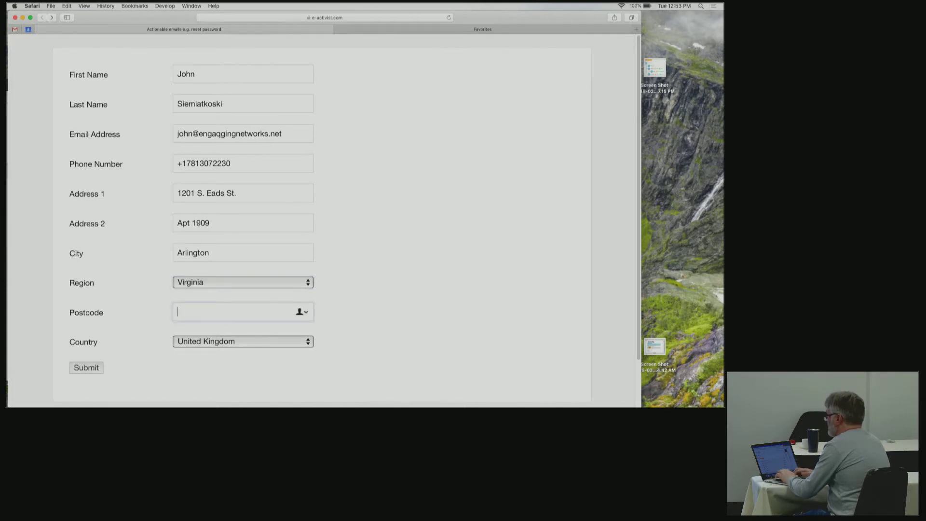
type("E123AA")
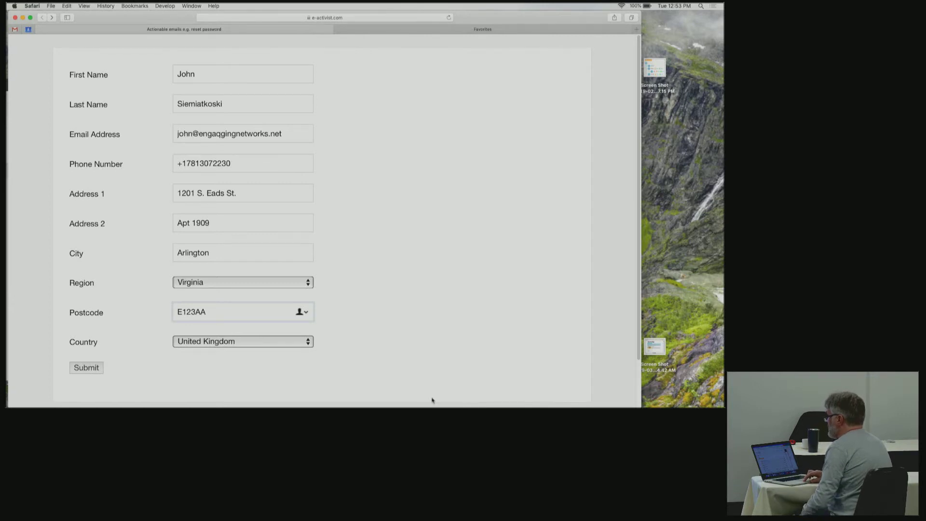
left_click(290, 342)
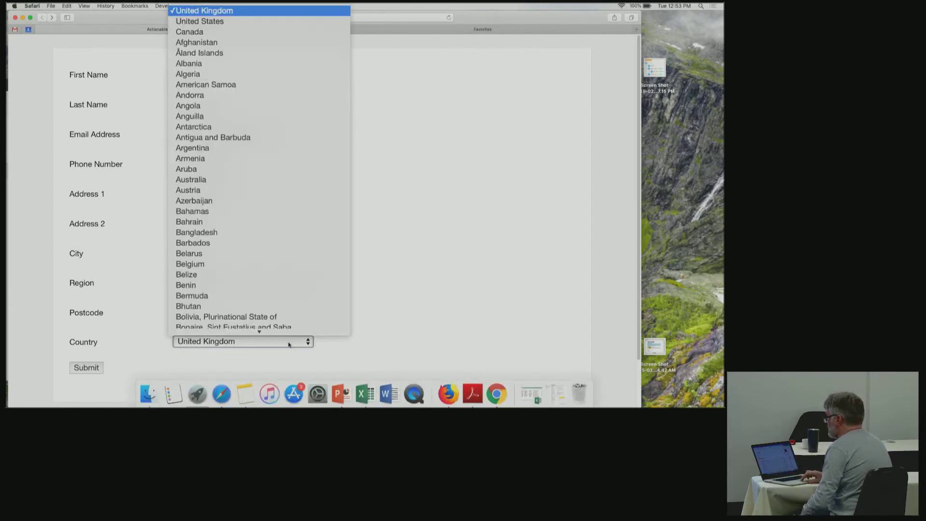
left_click(224, 21)
left_click(98, 369)
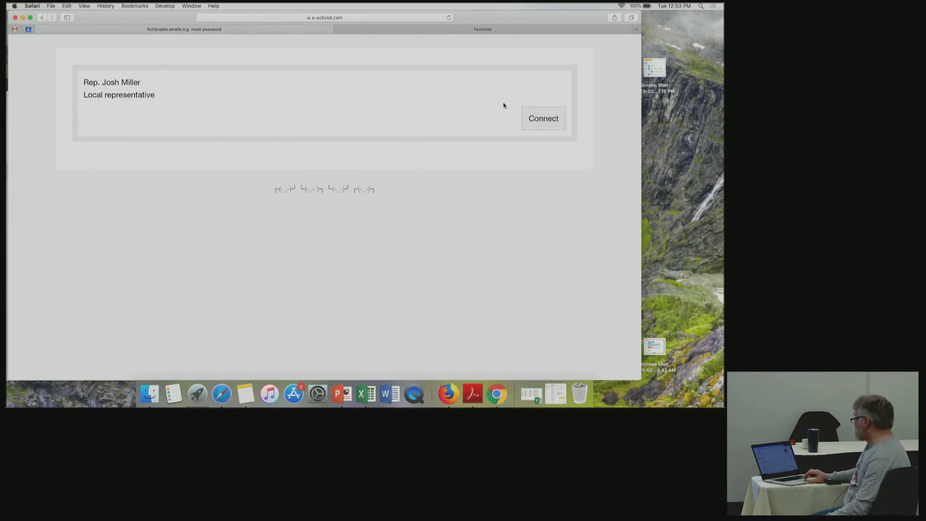
Connect to the representative and confirm the call request.
left_click(537, 119)
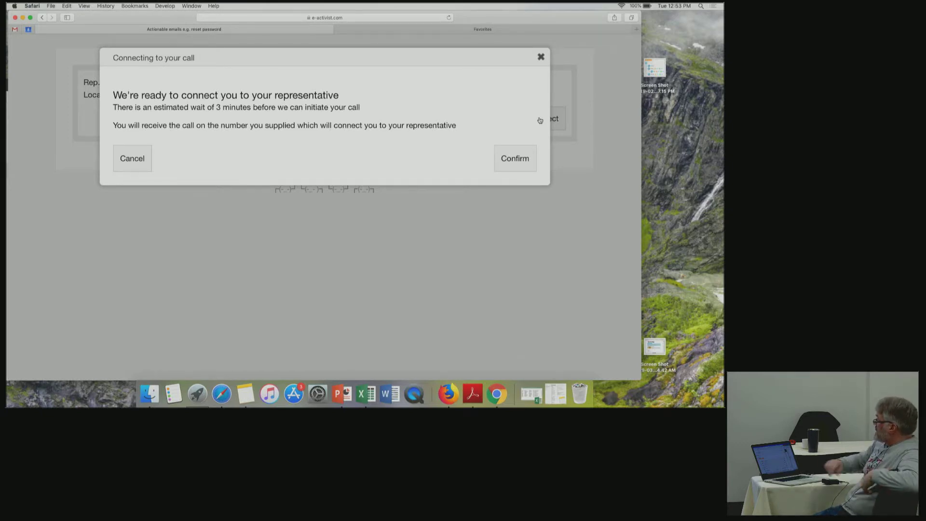
left_click(511, 158)
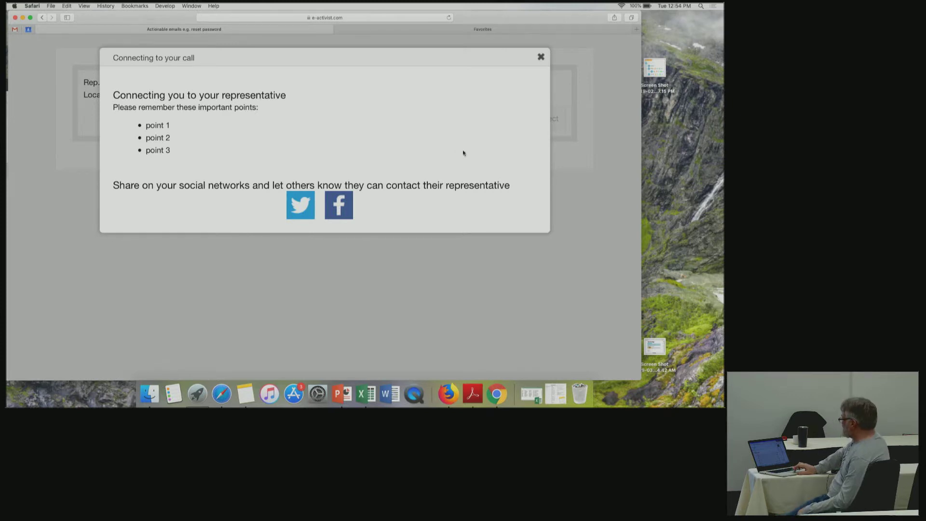
Close the connecting message and arrange the test page and Engaging Networks windows on screen.
left_click(540, 58)
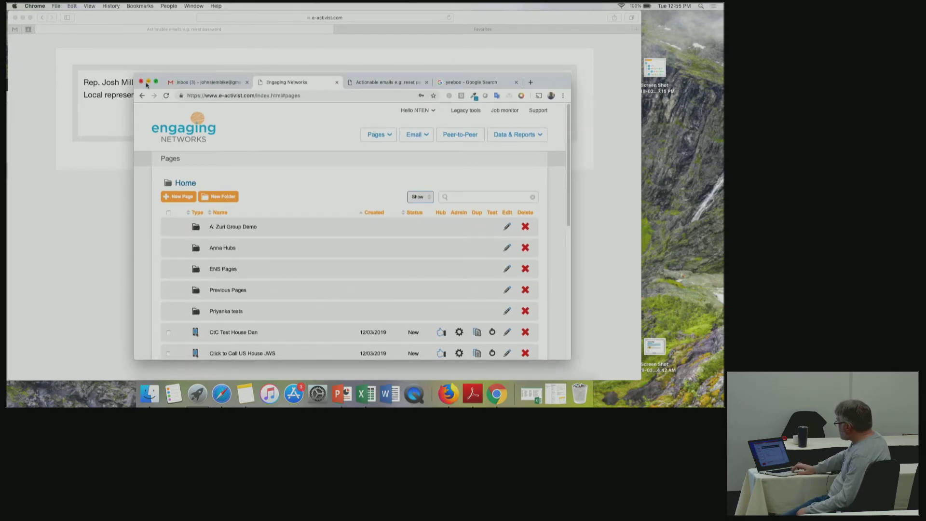
left_click_drag(135, 75, 7, 16)
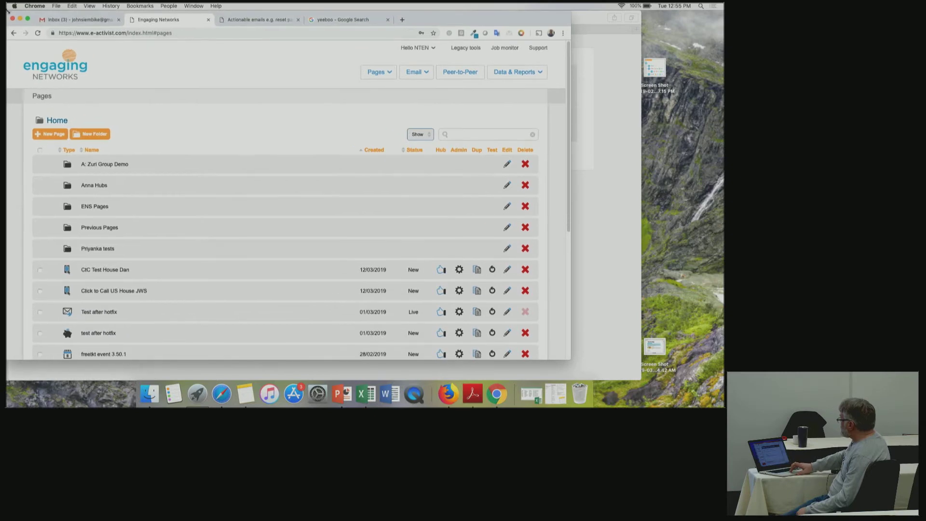
left_click(569, 364)
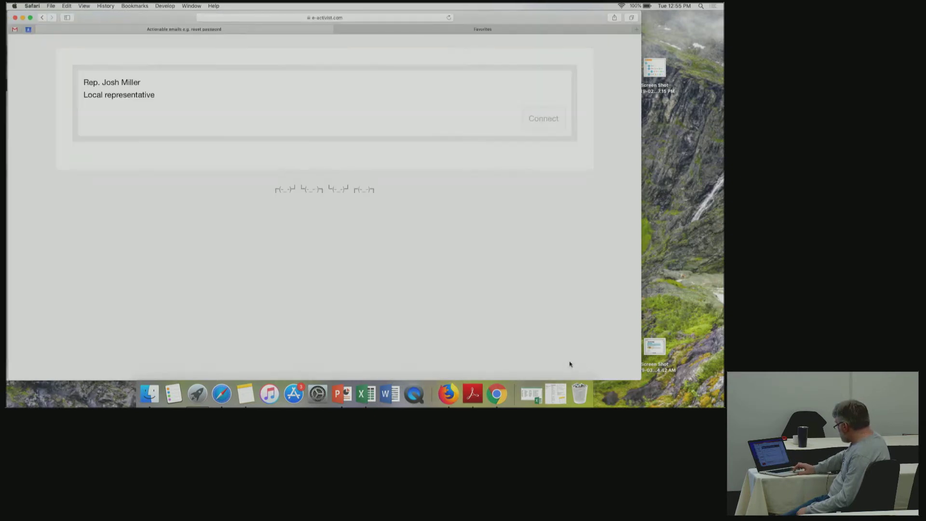
key("super+a")
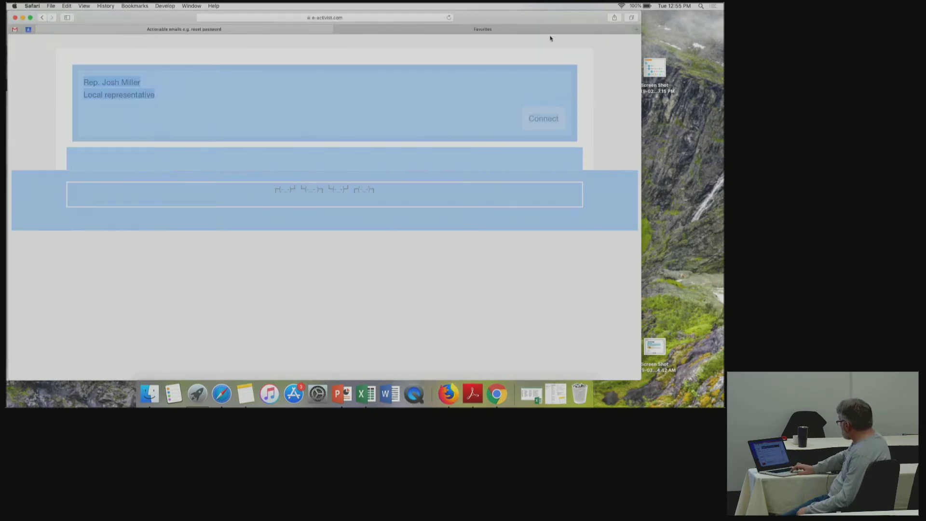
left_click_drag(544, 19, 633, 259)
left_click(459, 20)
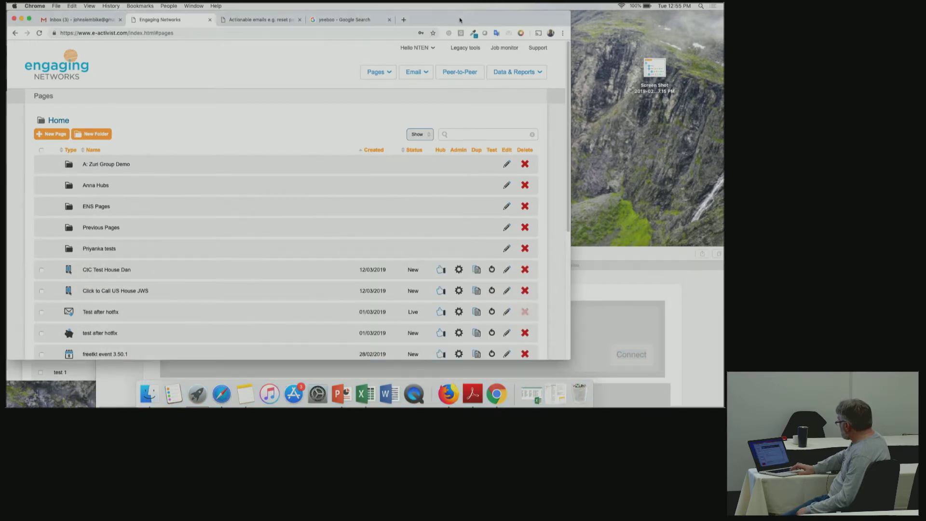
left_click_drag(568, 356, 695, 379)
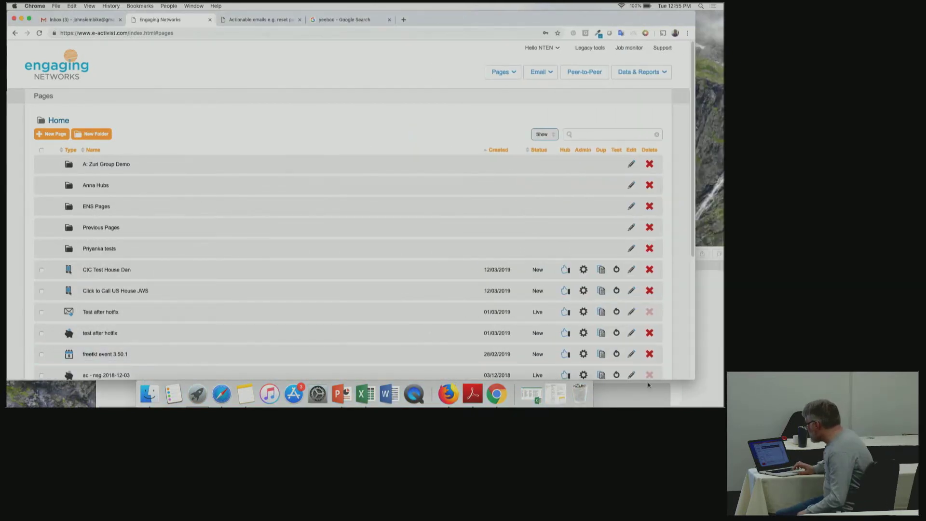
left_click(649, 386)
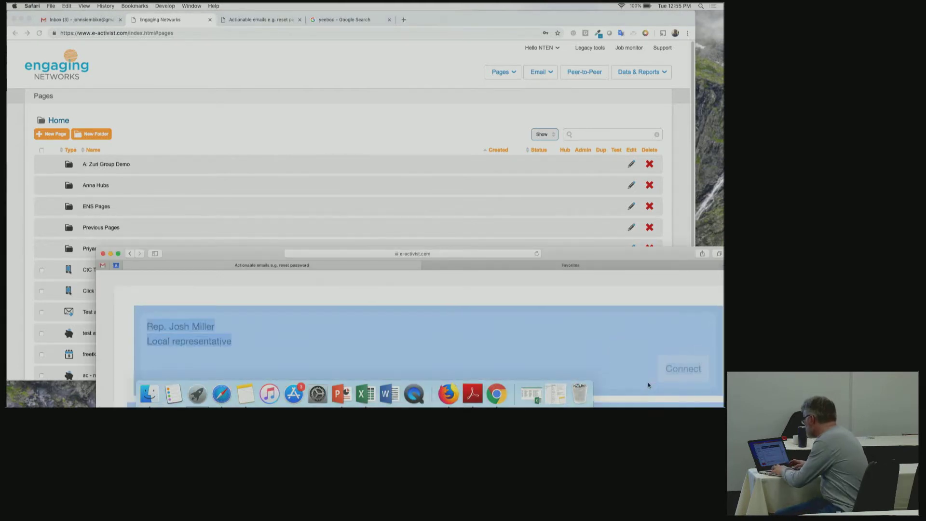
left_click(449, 82)
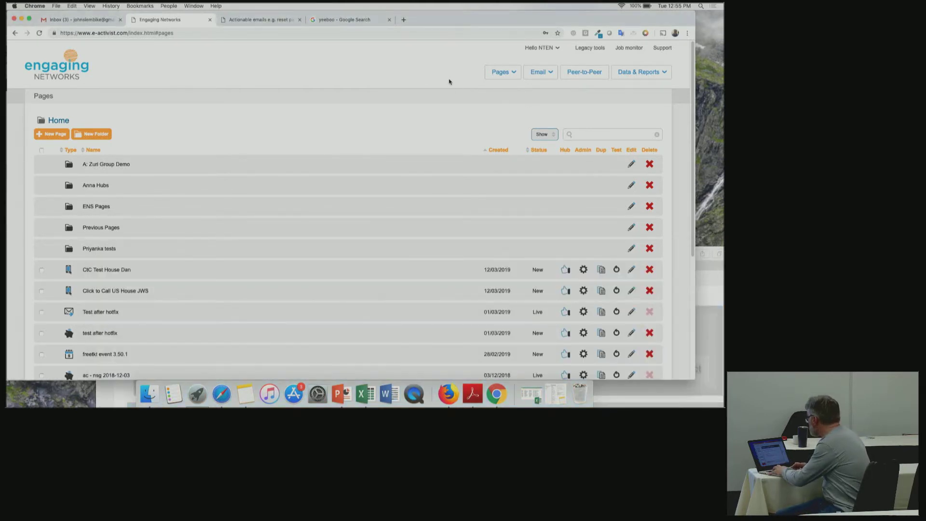
Zoom into the Pages list and open Click to Call US House JWS for editing.
key("super+equal")
key("super+equal")
key("super+equal")
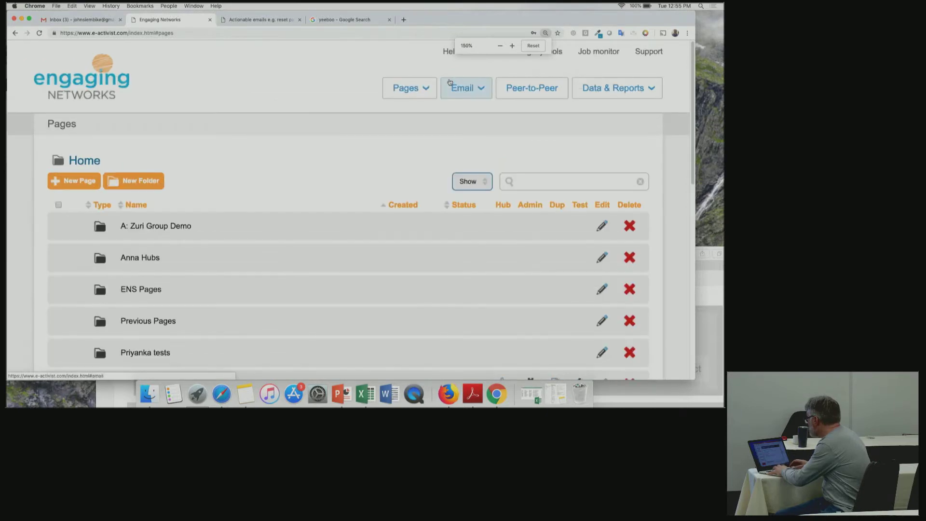
left_click_drag(691, 166, 695, 245)
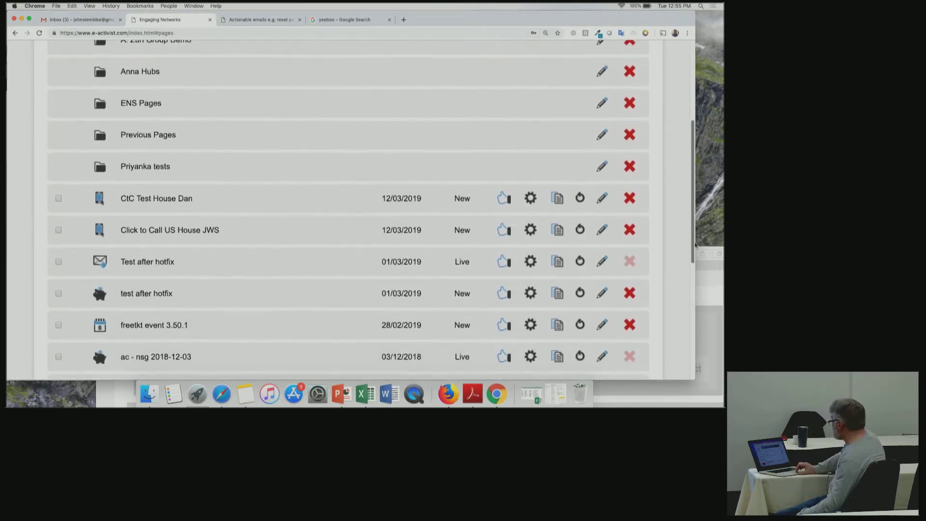
scroll(695, 245, "down", 1)
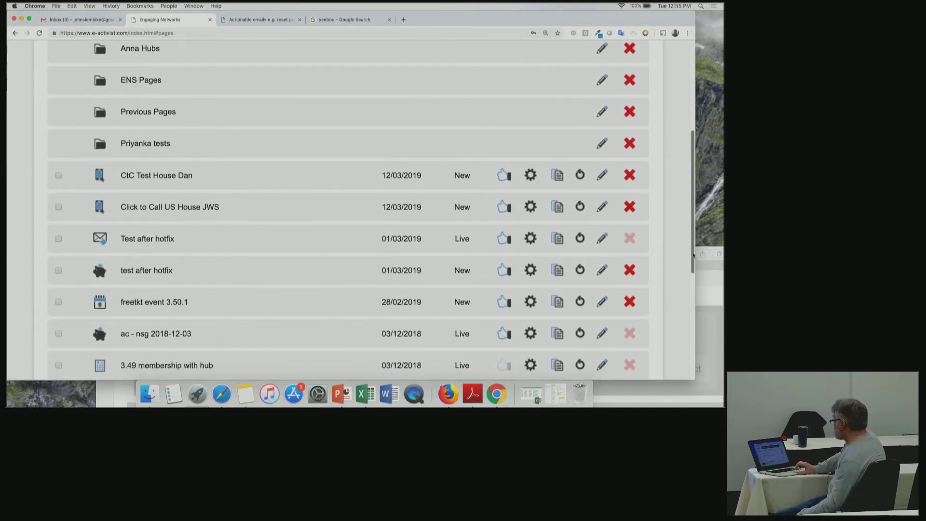
left_click(602, 207)
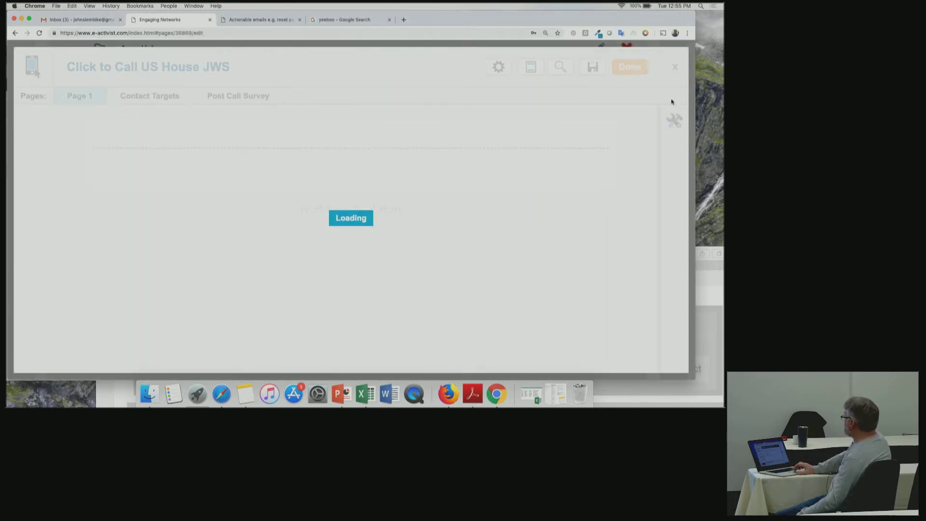
Leave the editor, back out of New Page without creating one, and edit Click to Call US House JWS.
left_click(675, 68)
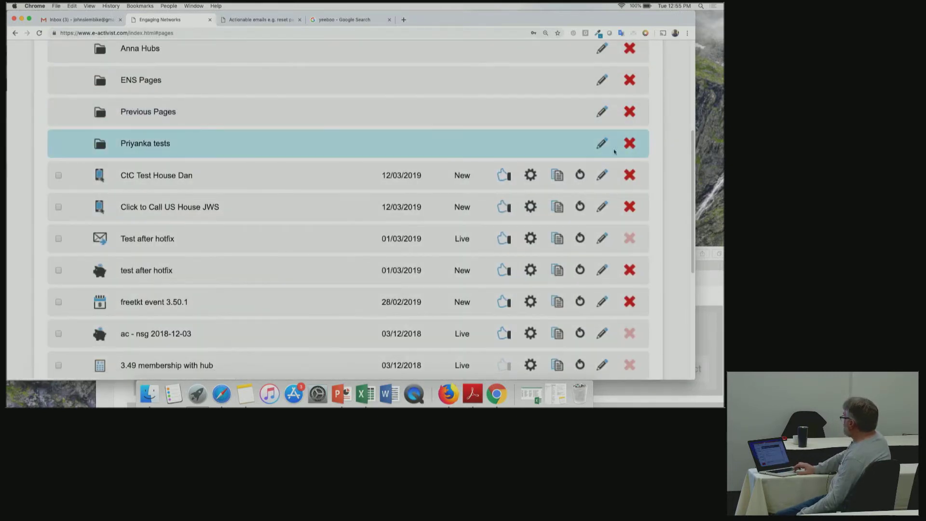
scroll(691, 199, "up", 5)
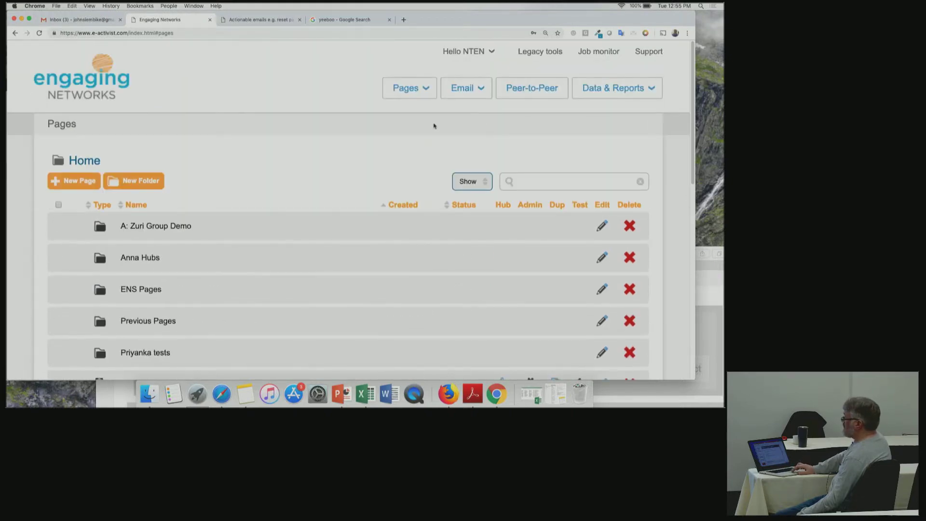
left_click(80, 187)
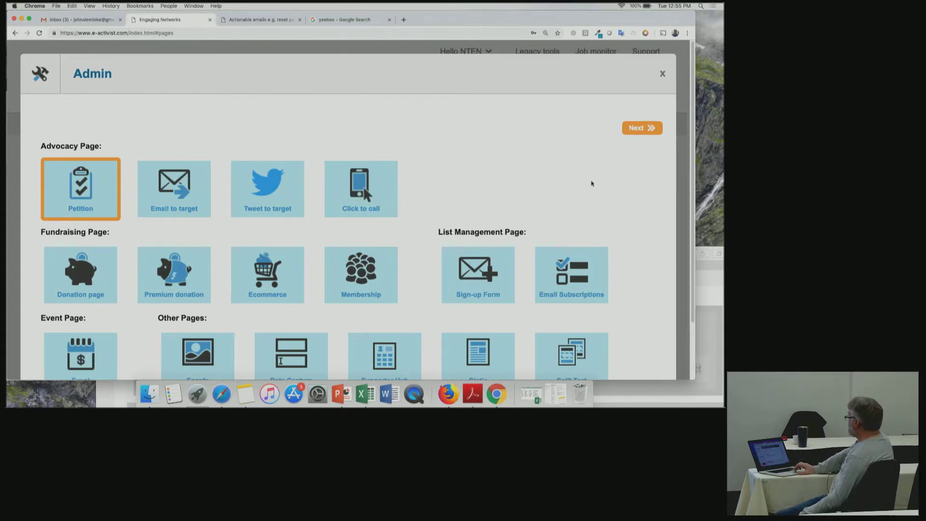
left_click(663, 74)
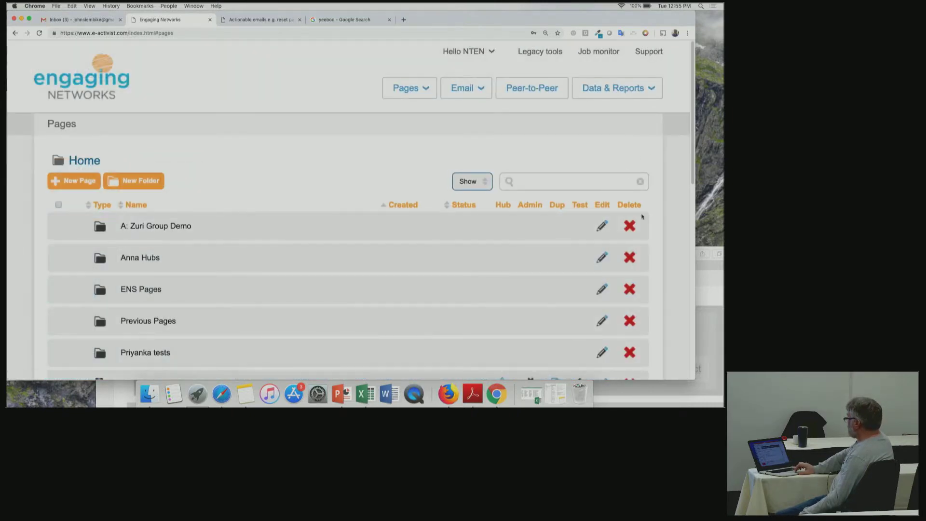
left_click_drag(689, 169, 686, 292)
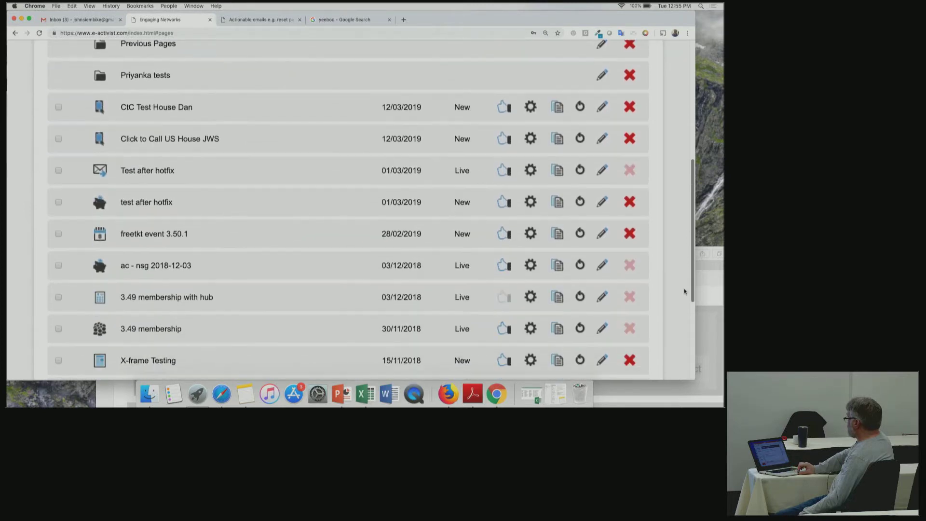
left_click(602, 143)
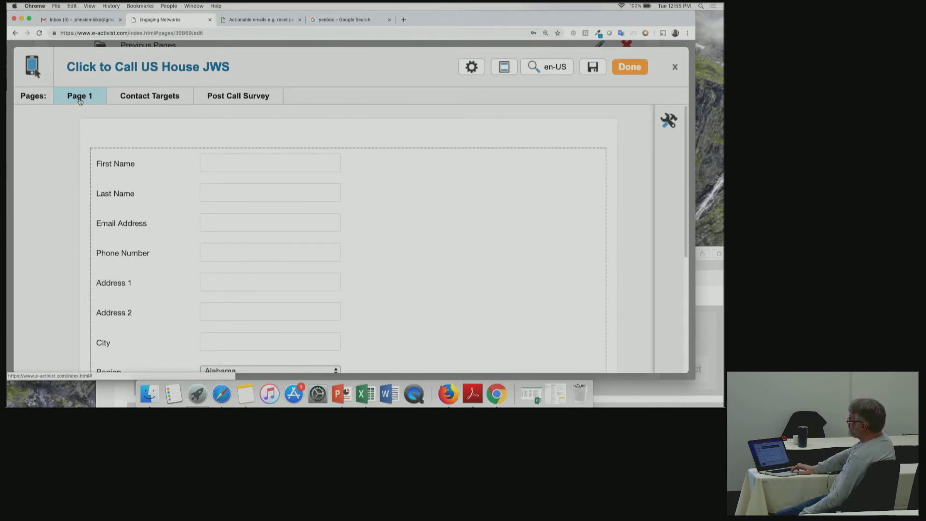
Inspect the name, email, phone and address fields in Page 1's form block, then go to Contact Targets.
mouse_move(138, 212)
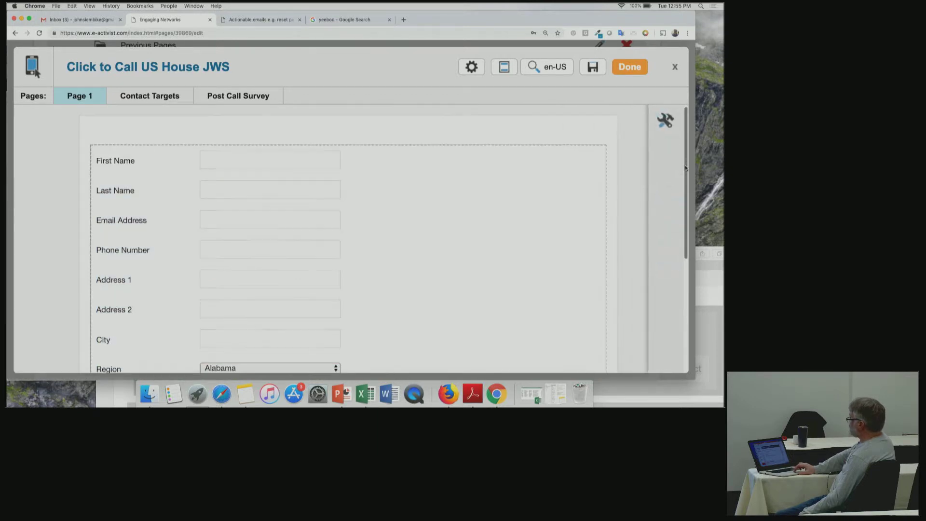
scroll(685, 190, "down", 2)
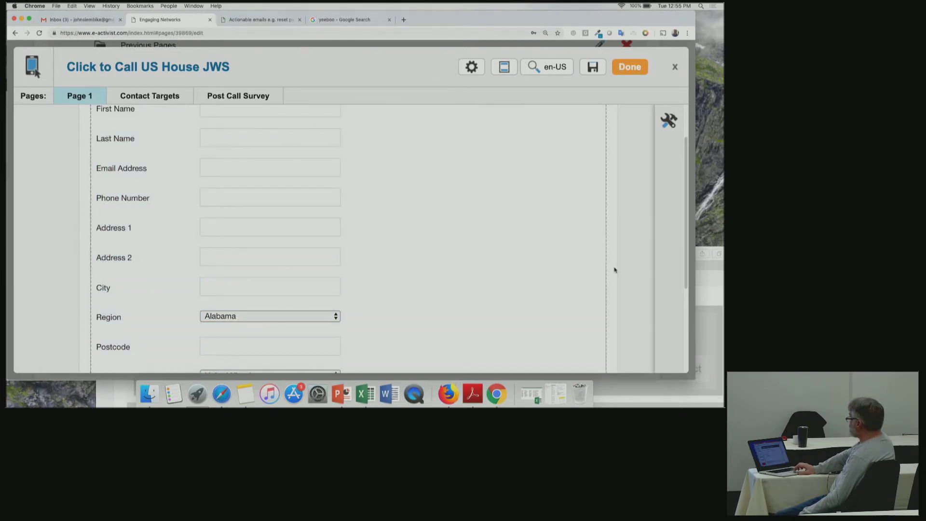
scroll(685, 231, "up", 2)
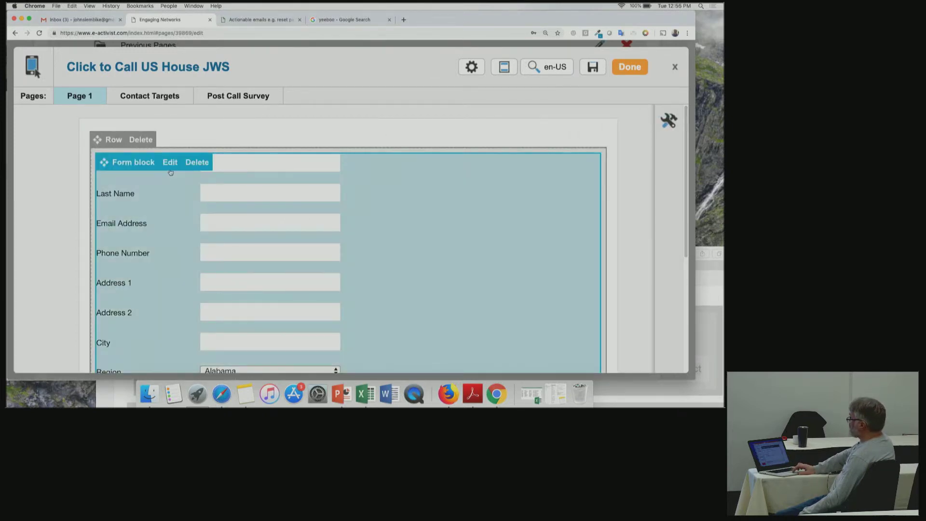
left_click(170, 163)
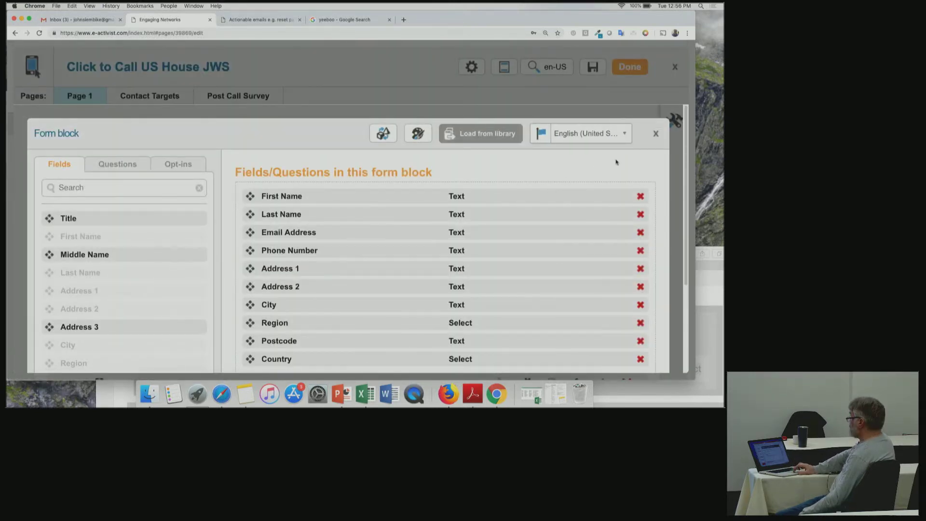
left_click(655, 136)
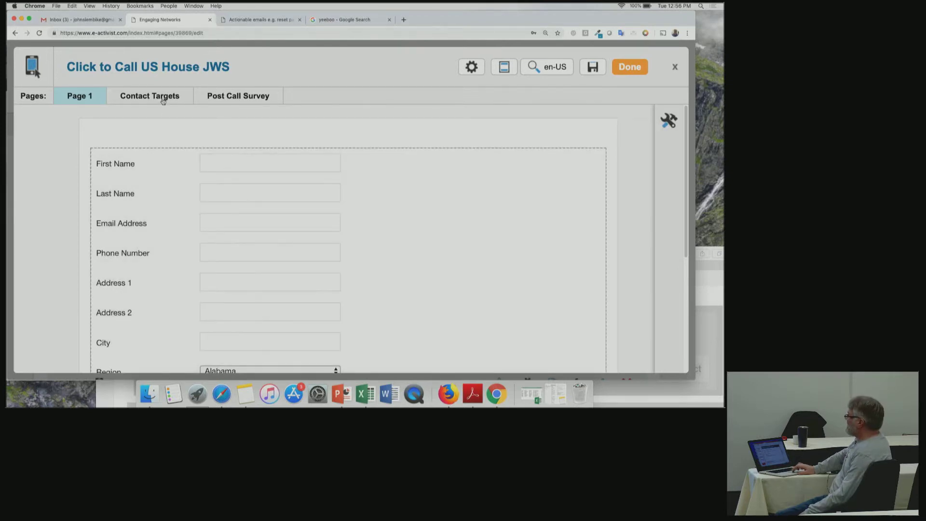
left_click(163, 98)
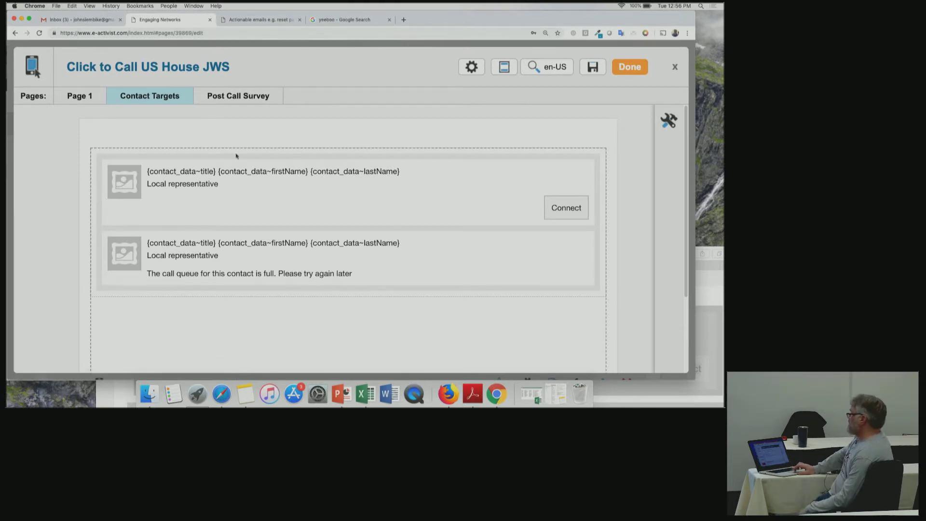
Drag a Call contact block from the Click to call tools onto Contact Targets and open its settings.
mouse_move(230, 169)
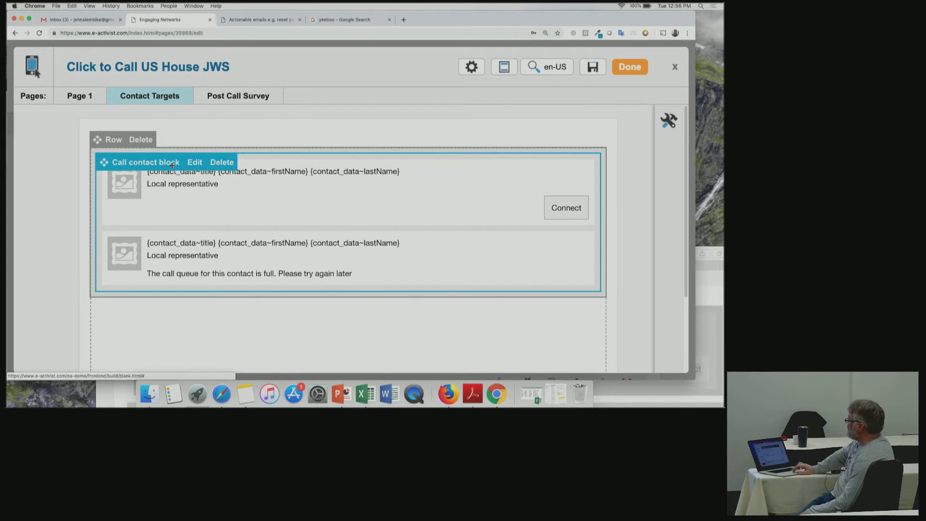
left_click(669, 120)
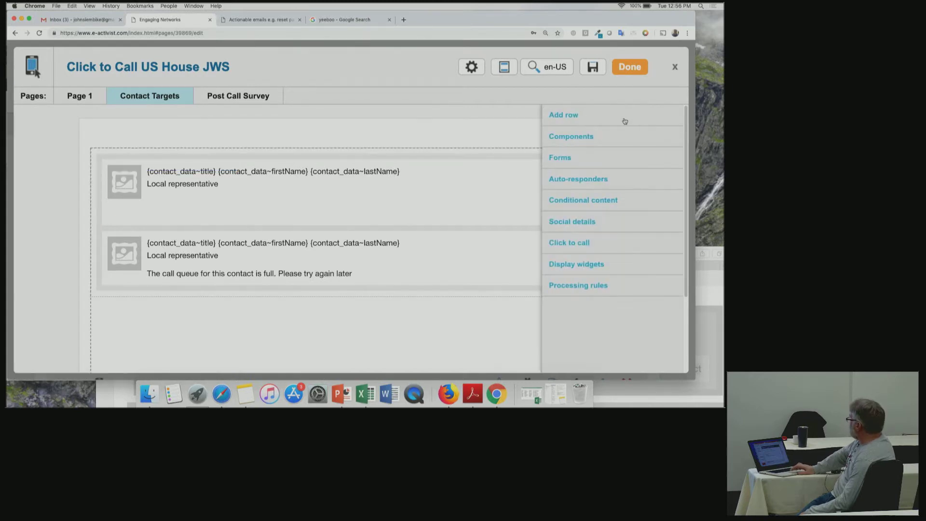
left_click(578, 119)
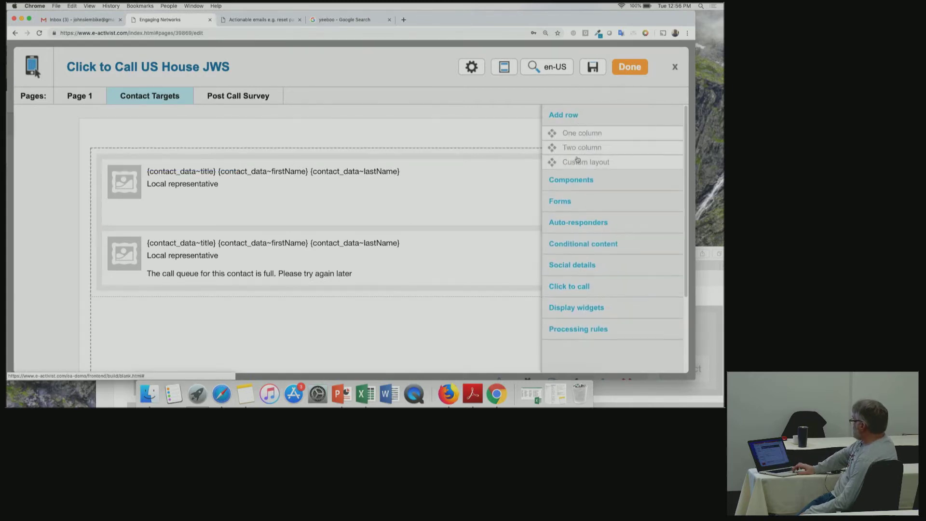
left_click(579, 289)
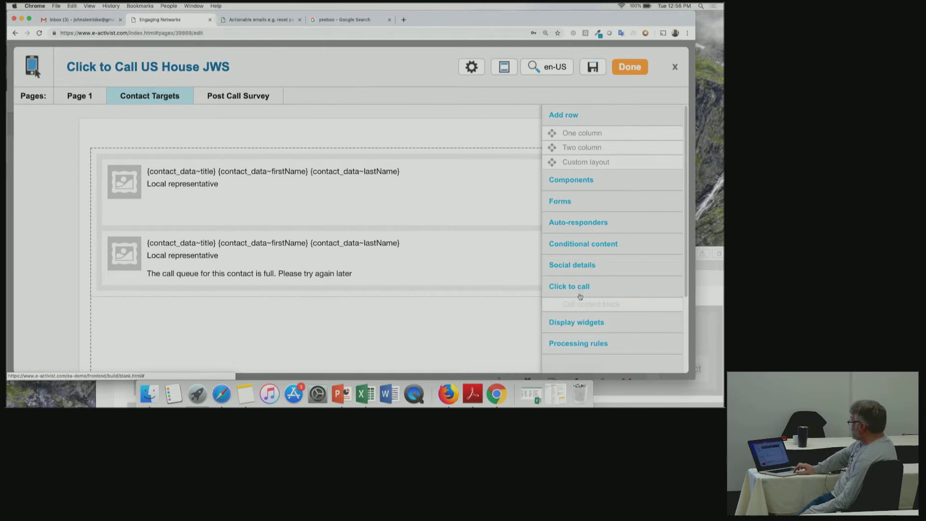
left_click_drag(587, 309, 270, 202)
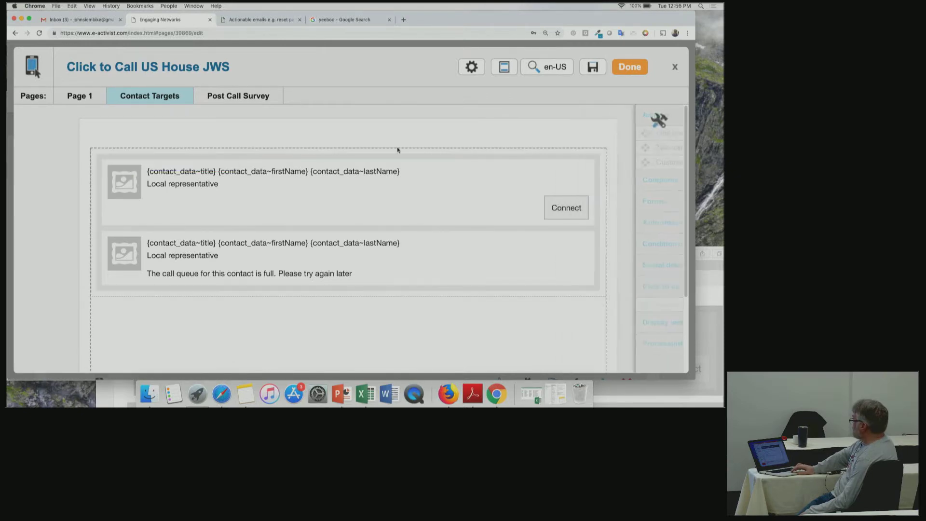
left_click(195, 163)
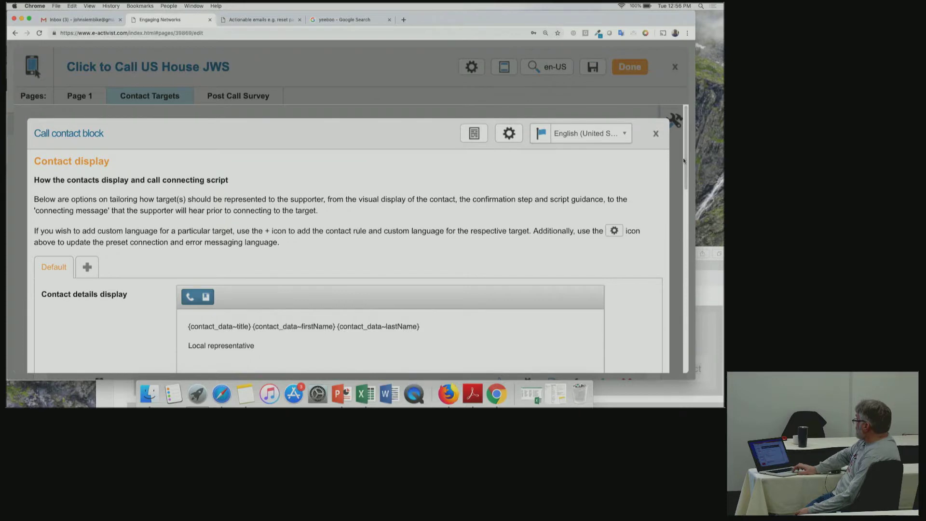
left_click_drag(684, 160, 685, 187)
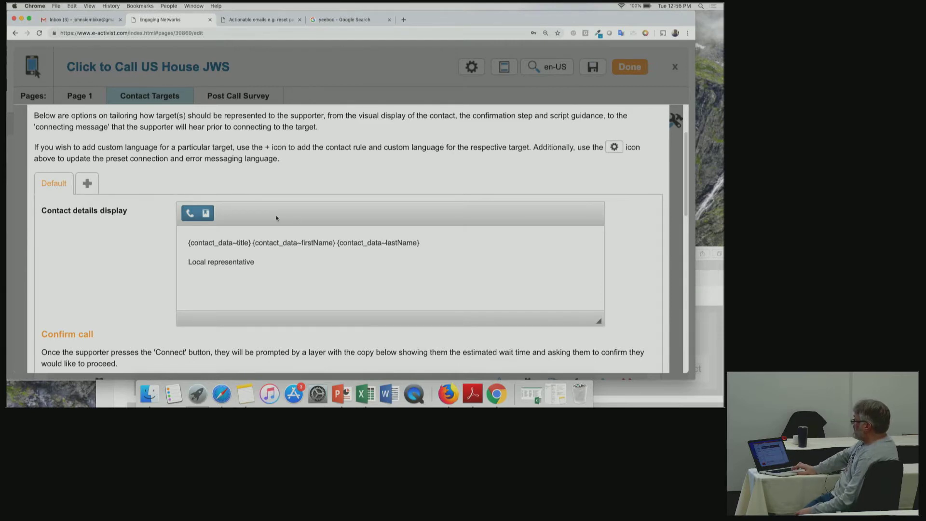
left_click(87, 184)
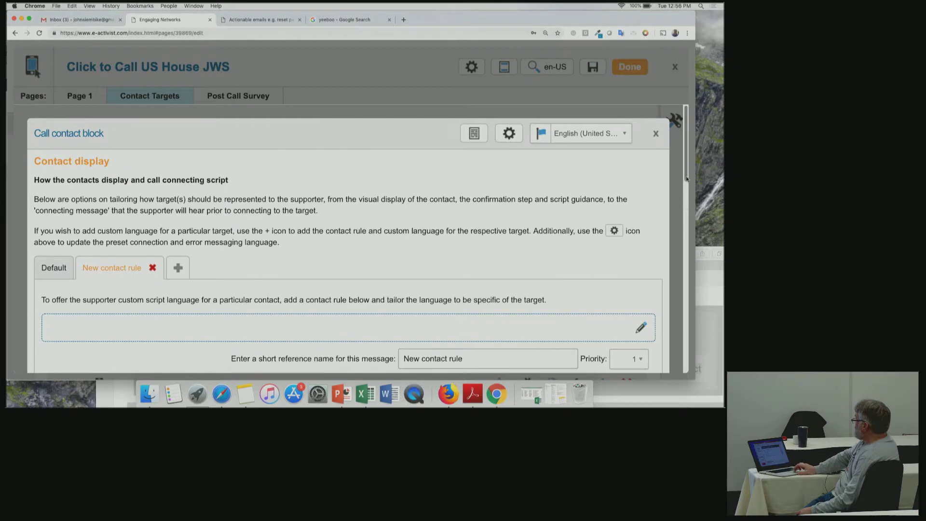
scroll(675, 217, "down", 5)
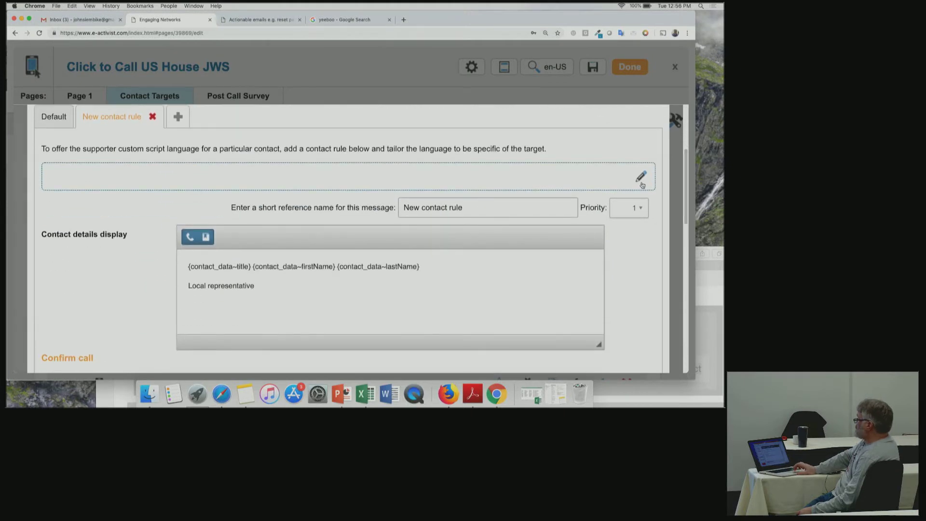
left_click(641, 182)
left_click(251, 189)
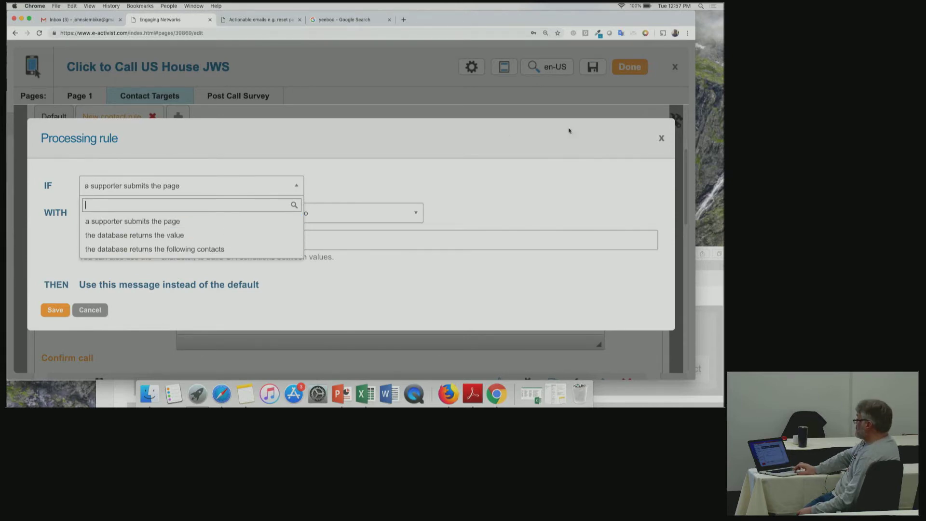
left_click(661, 137)
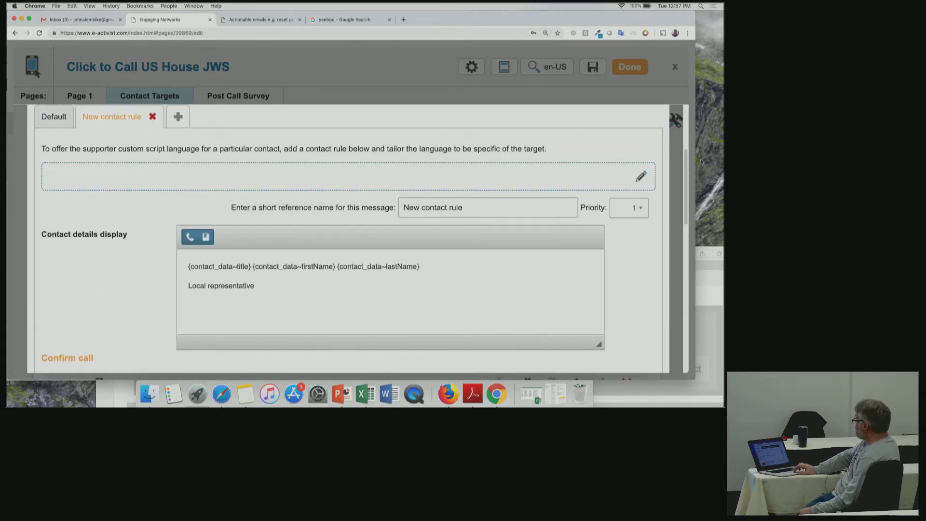
left_click(153, 116)
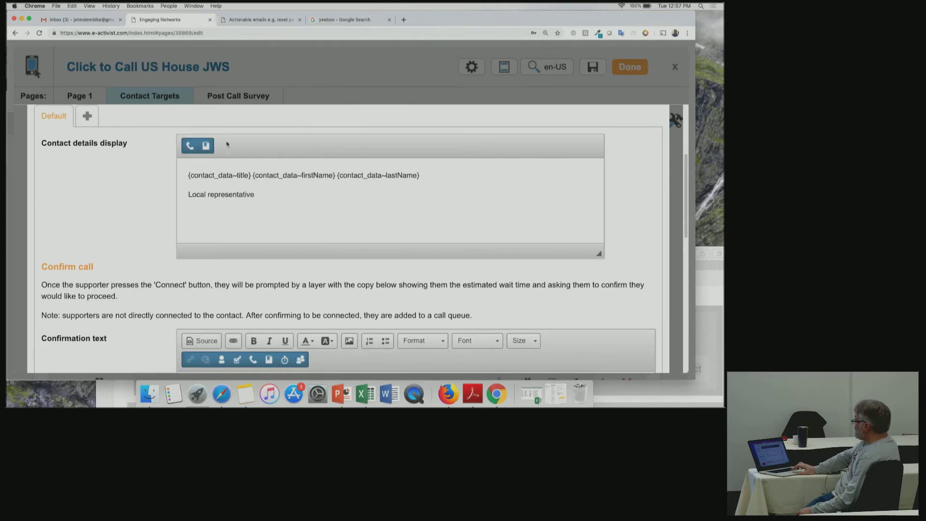
scroll(679, 182, "up", 2)
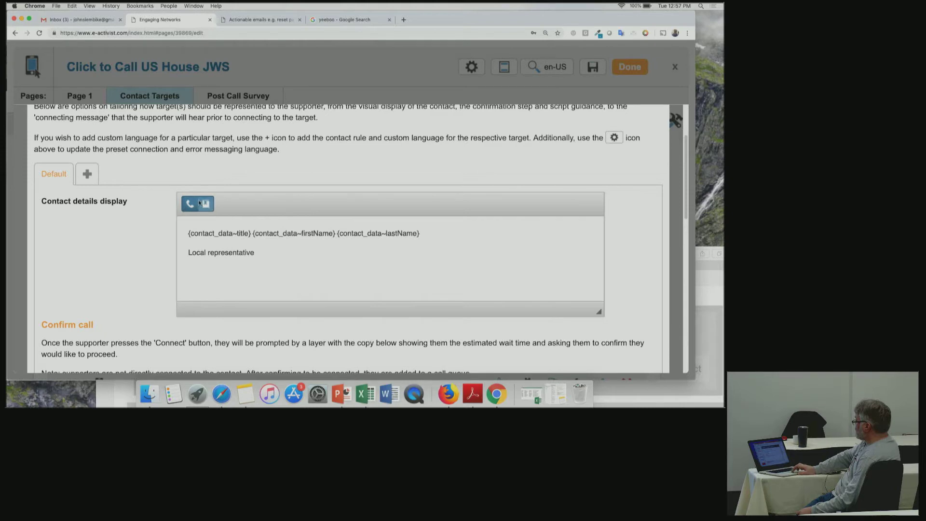
left_click(190, 203)
left_click(301, 251)
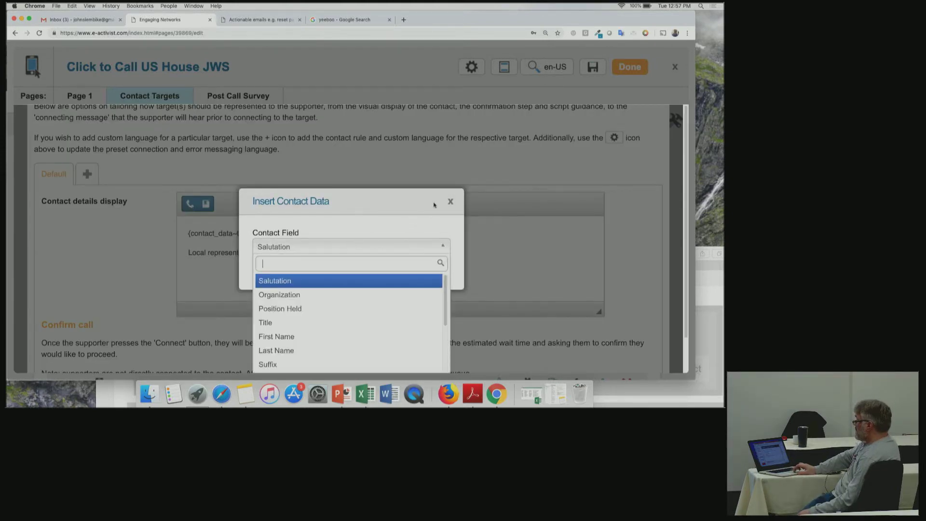
left_click(449, 201)
left_click(207, 204)
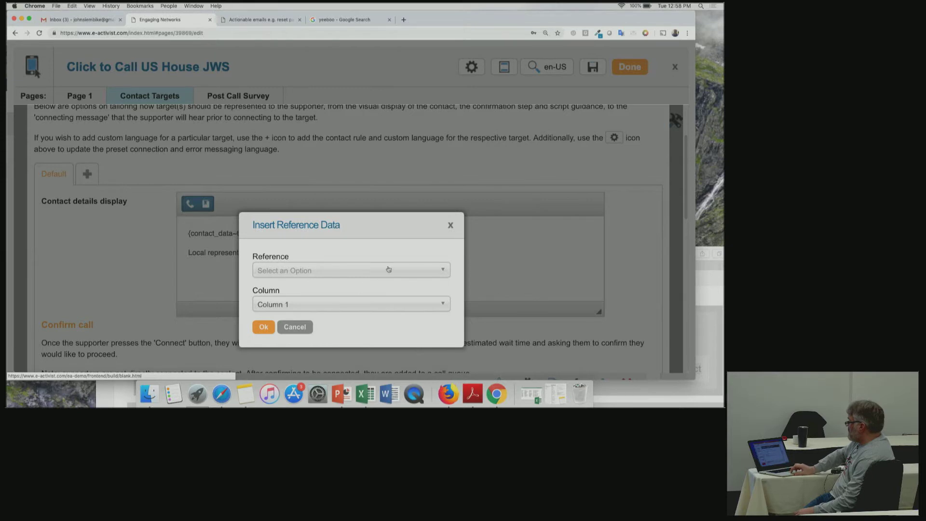
left_click(295, 327)
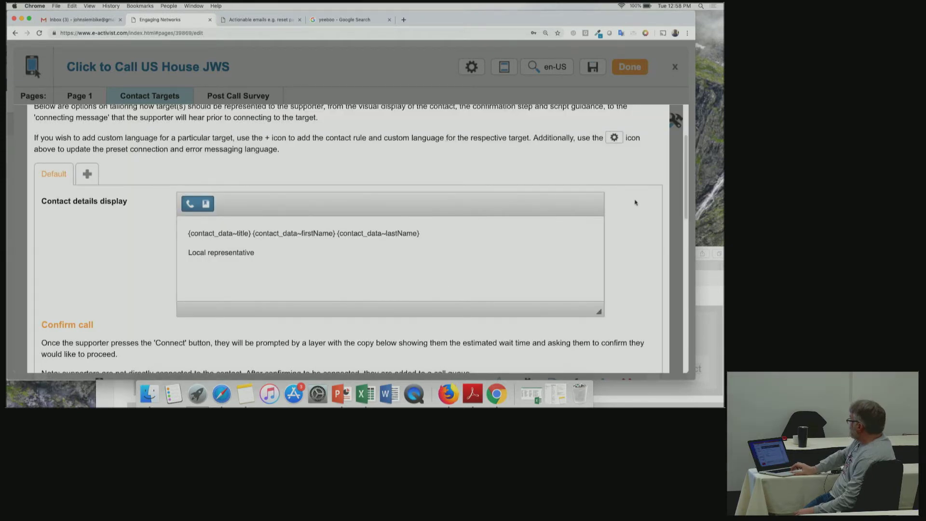
left_click_drag(685, 203, 677, 269)
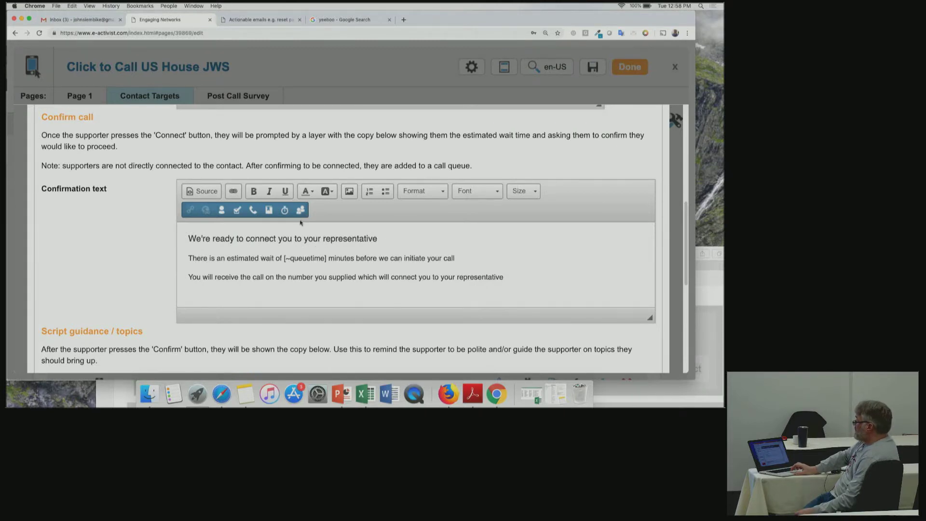
Insert the Estimated Queue Time placeholder followed by Current Queue Length in the Confirmation text heading.
left_click(285, 211)
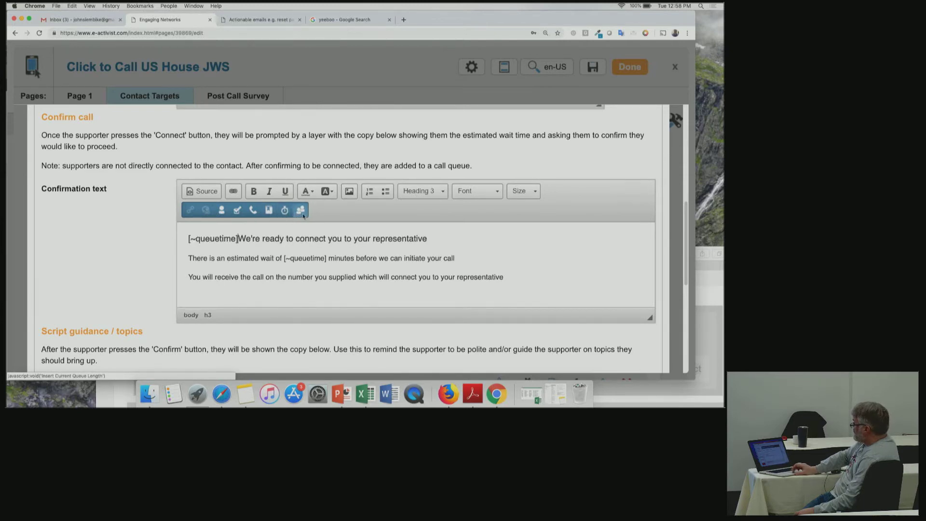
left_click(301, 213)
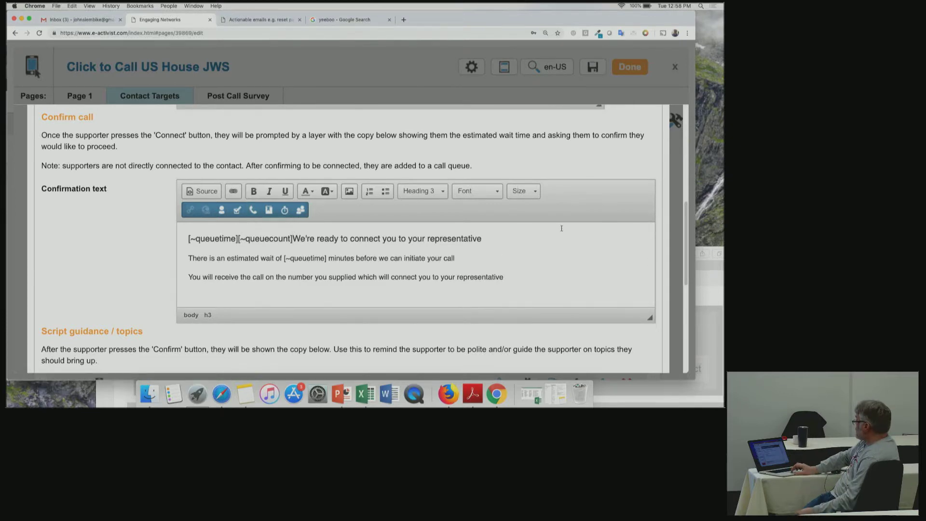
left_click_drag(687, 241, 687, 276)
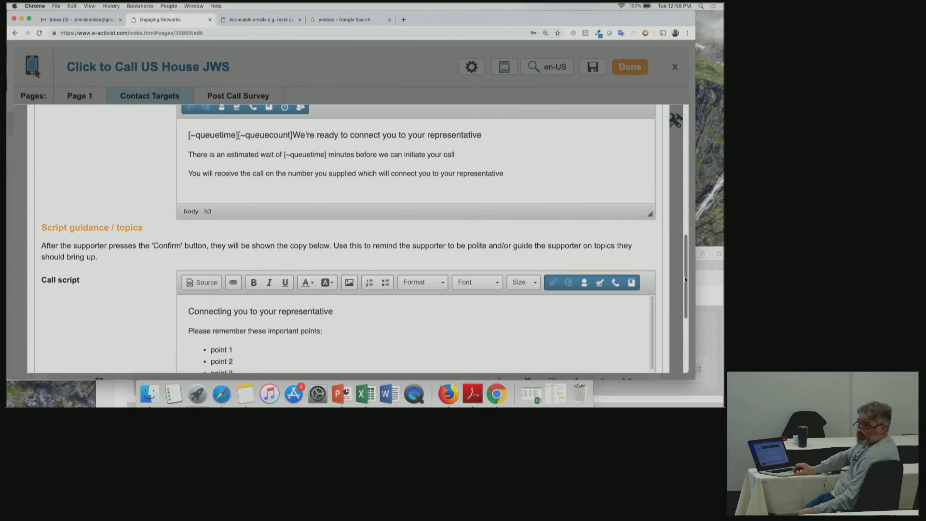
scroll(684, 280, "down", 1)
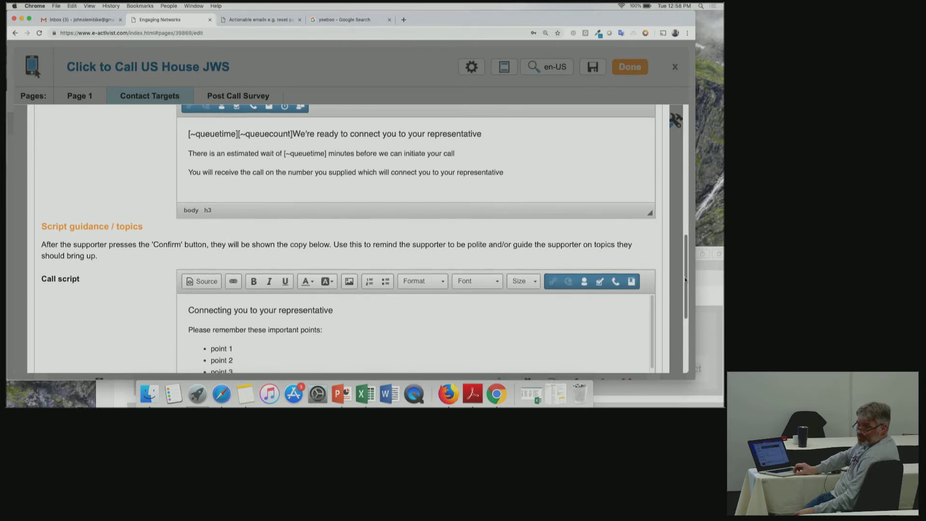
left_click_drag(684, 279, 683, 299)
scroll(683, 300, "down", 3)
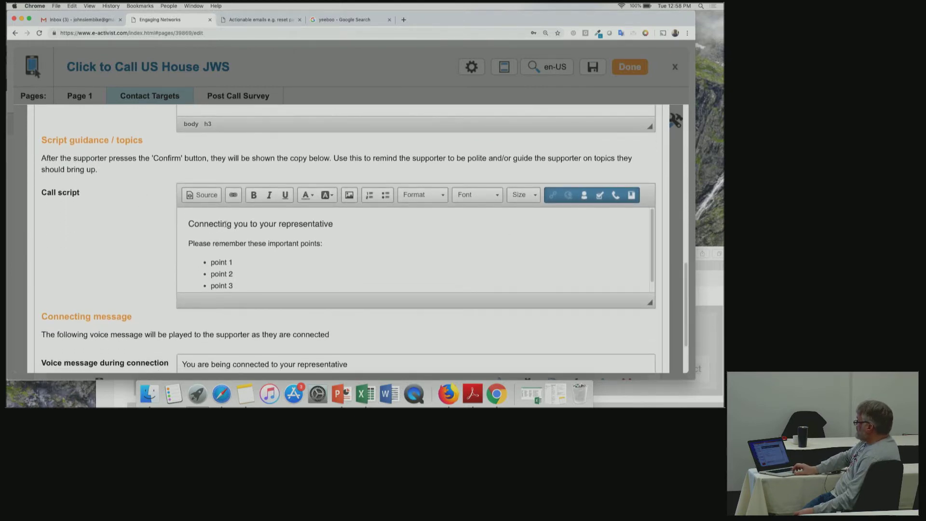
left_click_drag(215, 263, 241, 286)
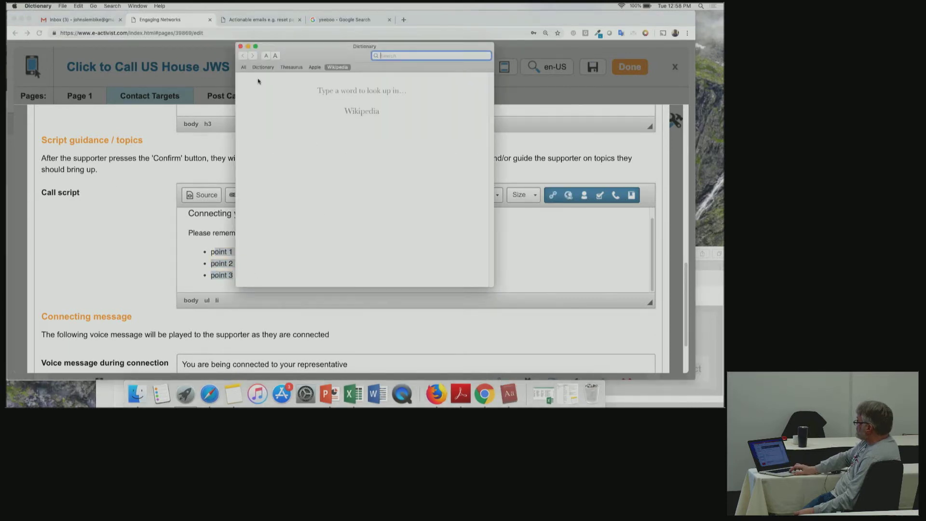
left_click(240, 46)
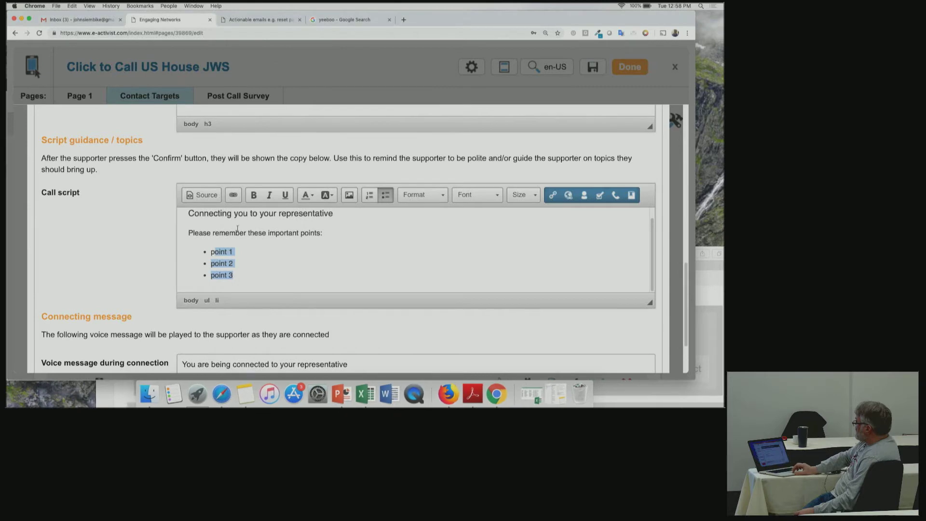
left_click(212, 252)
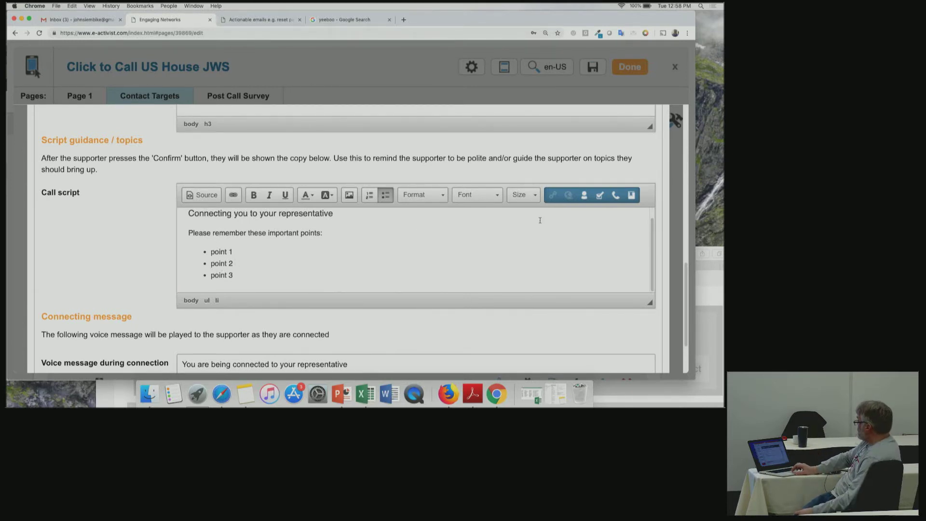
left_click(631, 195)
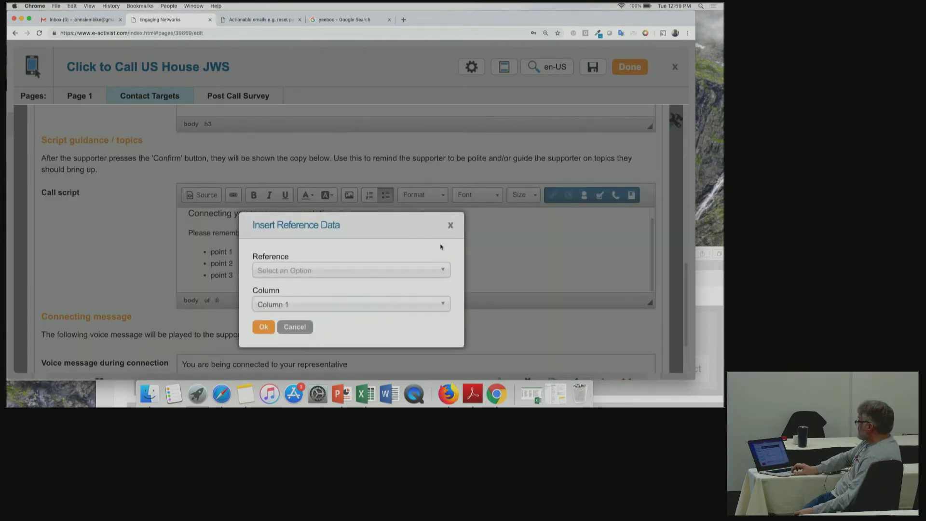
left_click(450, 226)
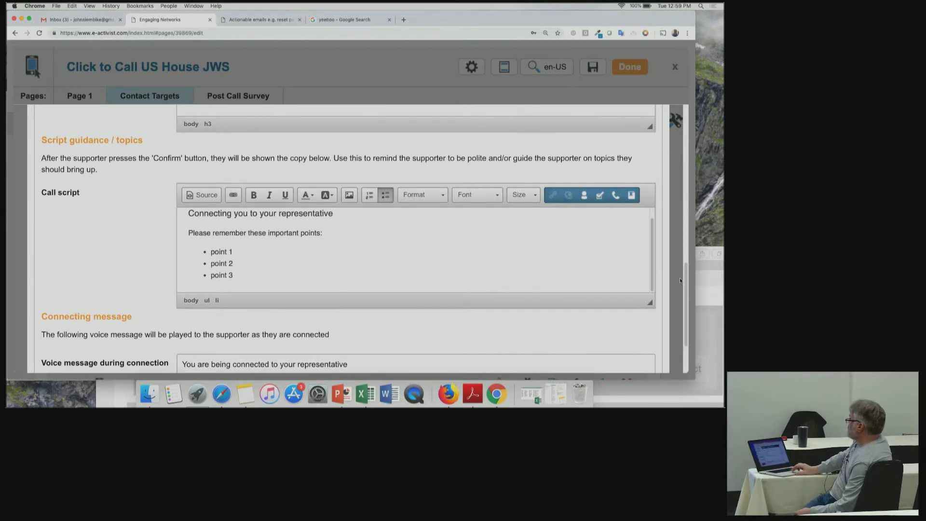
scroll(679, 289, "down", 3)
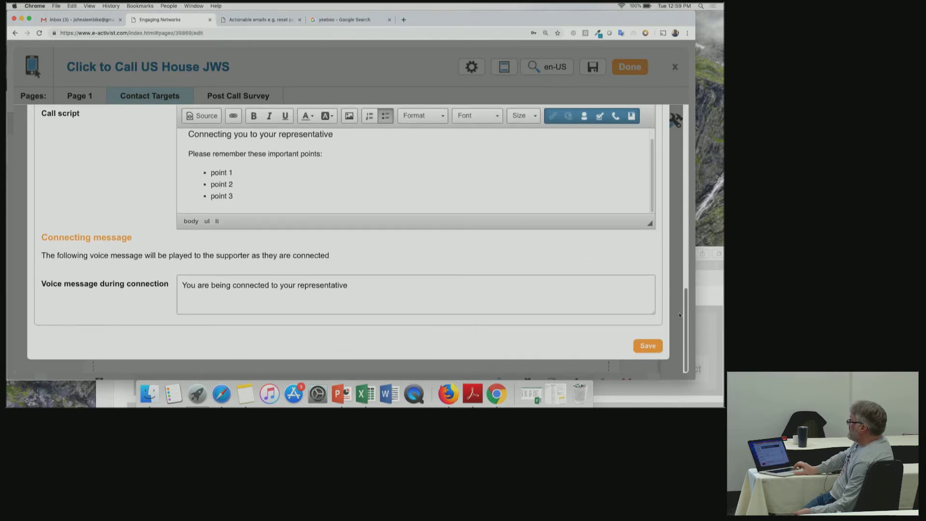
left_click_drag(373, 283, 177, 266)
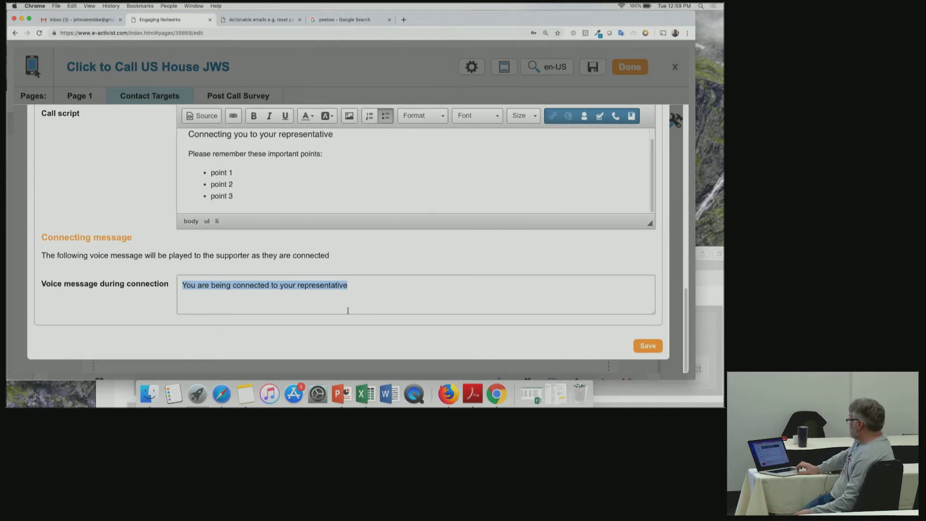
scroll(684, 312, "up", 3)
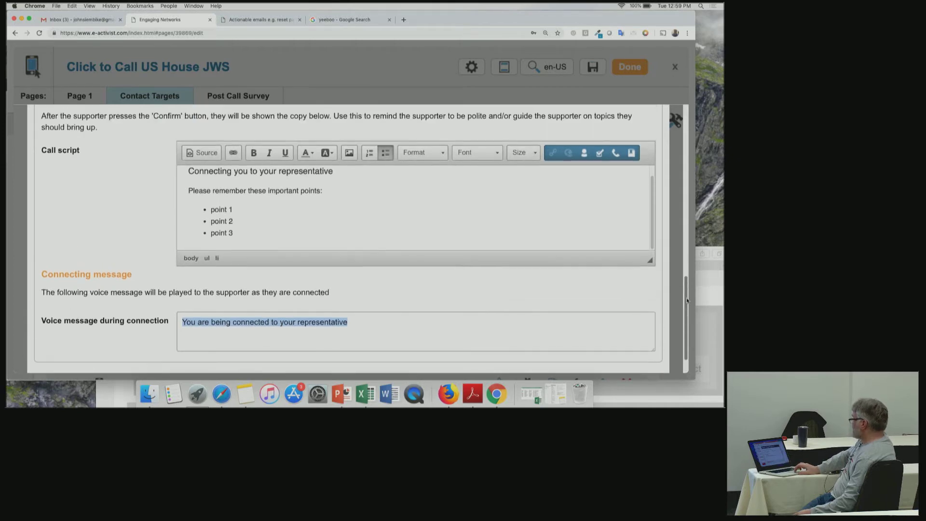
left_click_drag(687, 296, 682, 126)
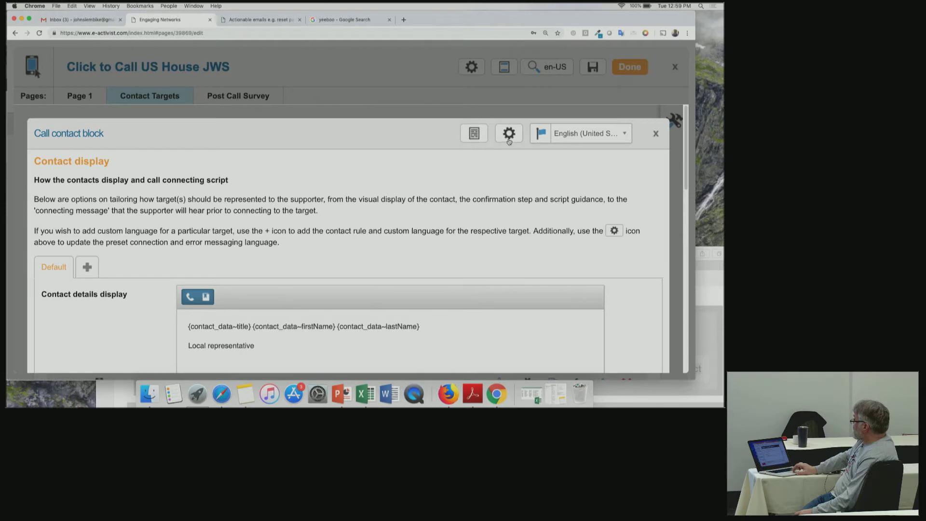
Review the Call contact block's Connect, Cancel, Confirm labels, connecting text and out-of-hours message.
left_click(512, 139)
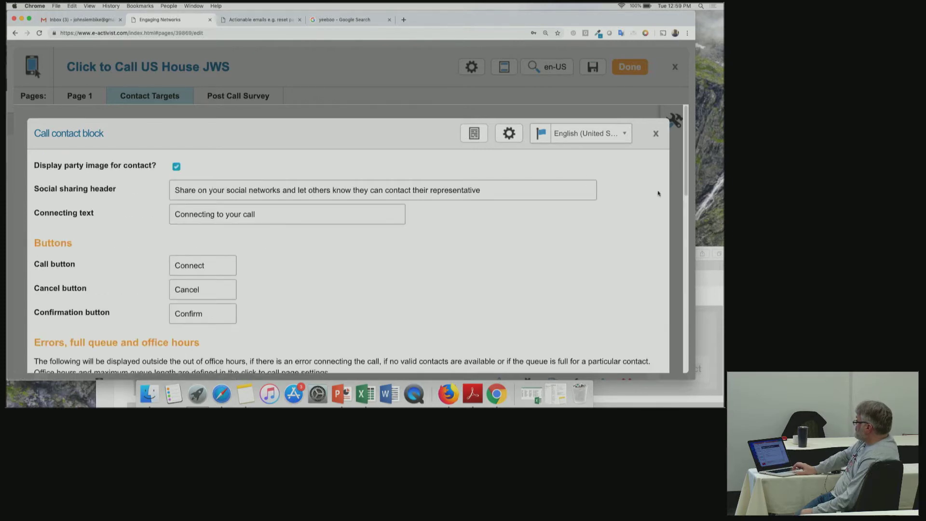
left_click_drag(683, 184, 680, 197)
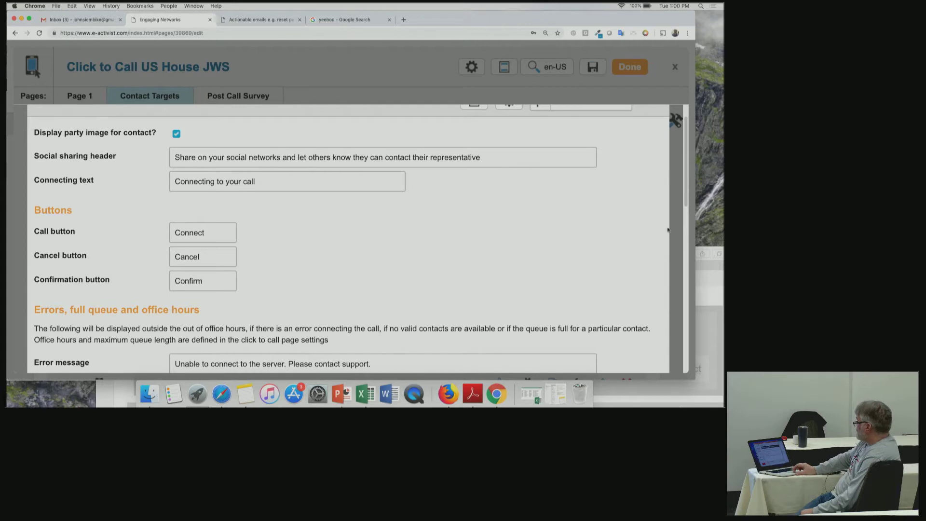
left_click_drag(687, 193, 682, 263)
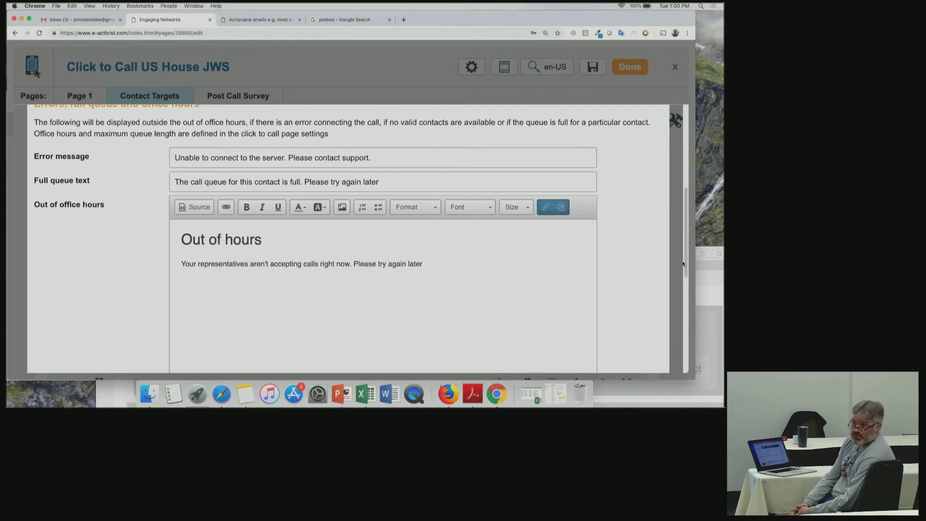
left_click(506, 328)
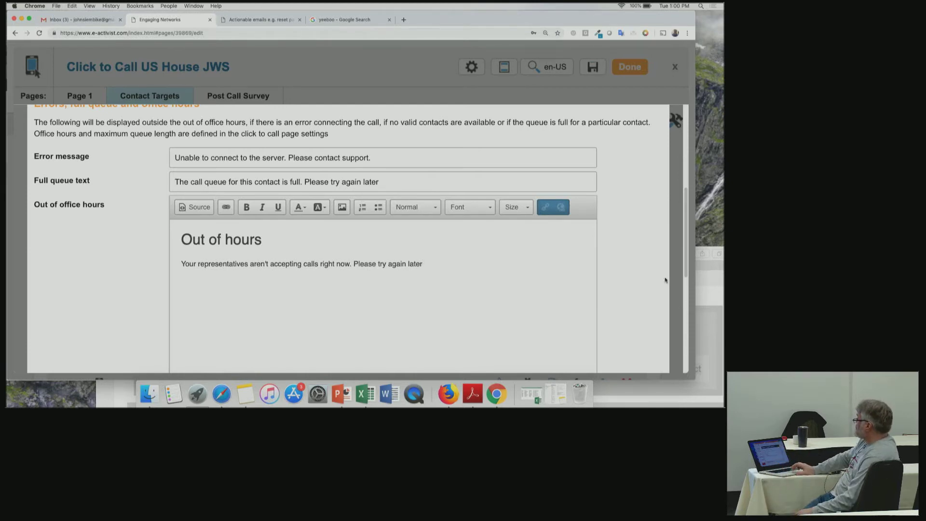
left_click_drag(685, 267, 690, 173)
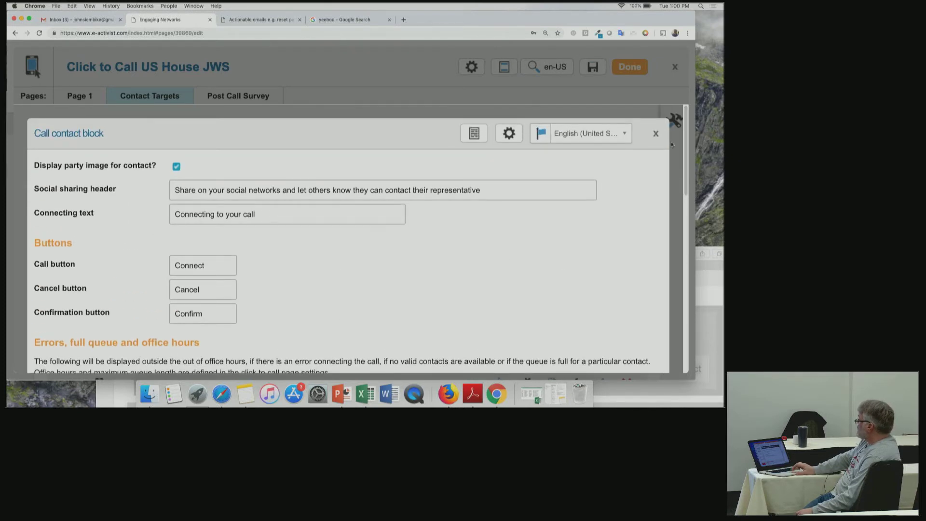
Close the block, check Admin Target Settings keeping the House database, and open Click to call settings.
left_click(655, 133)
left_click(472, 67)
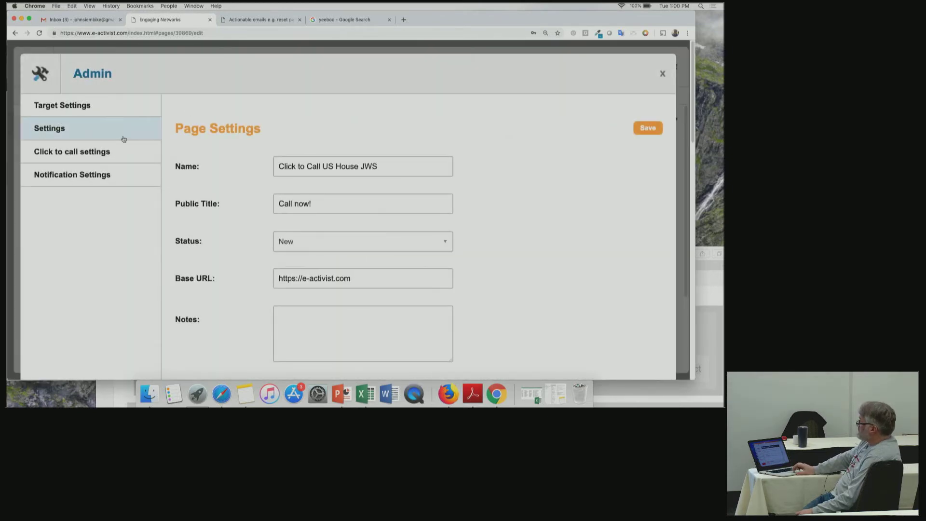
left_click(70, 107)
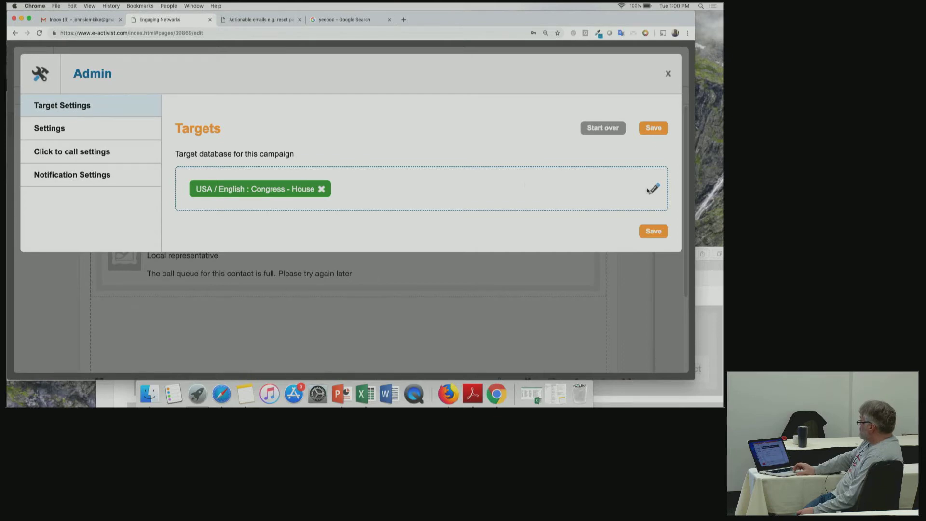
left_click(653, 188)
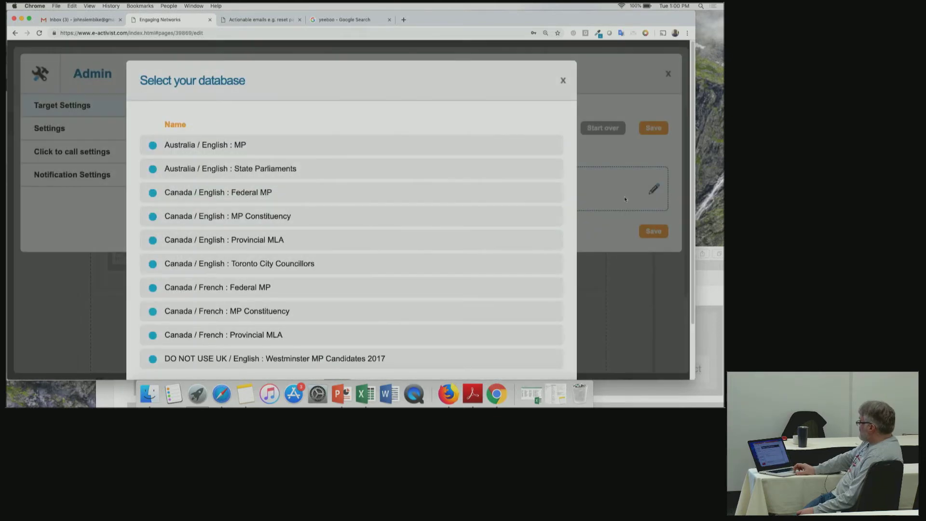
left_click(563, 80)
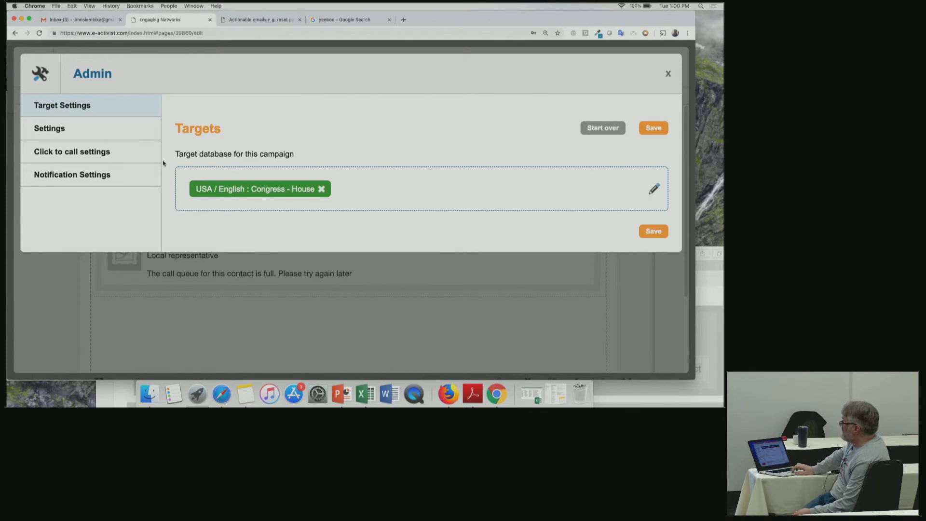
left_click(121, 152)
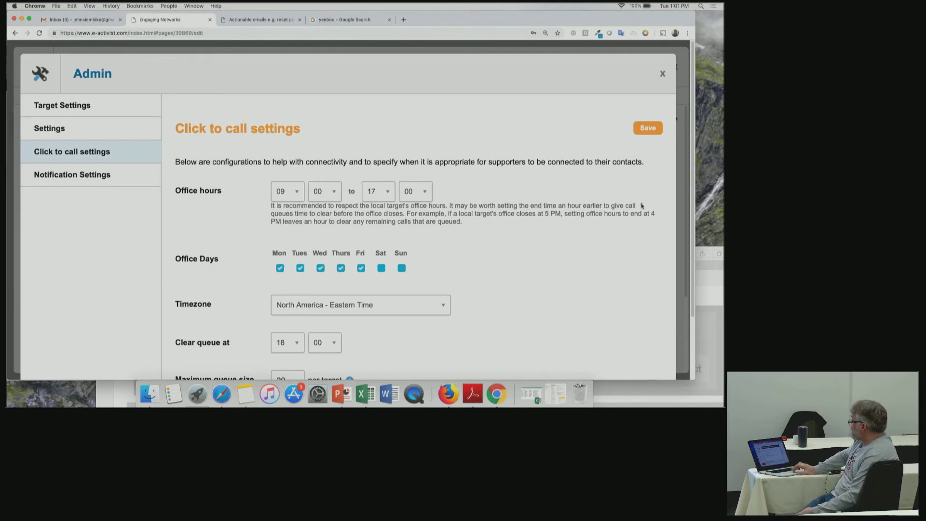
Remove the blank team-member notification rule, save the notification settings and close Admin.
left_click_drag(693, 160, 682, 228)
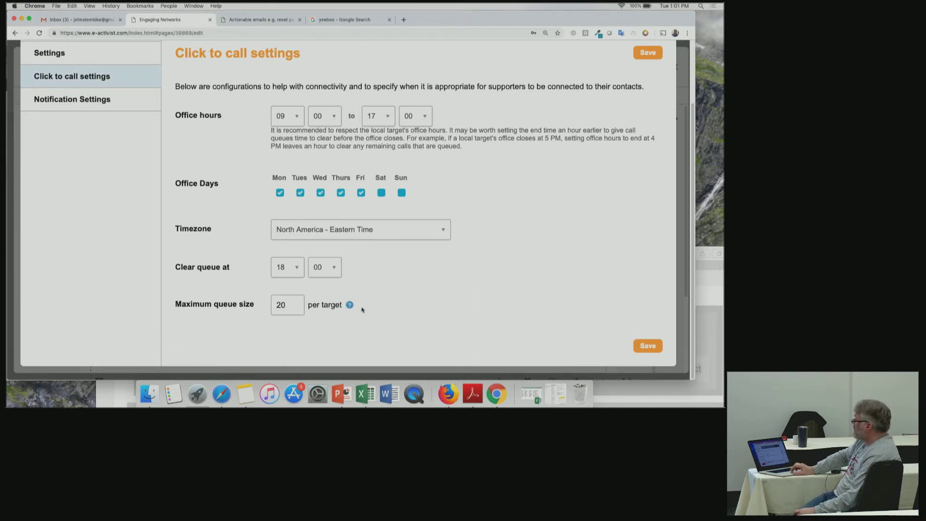
mouse_move(350, 305)
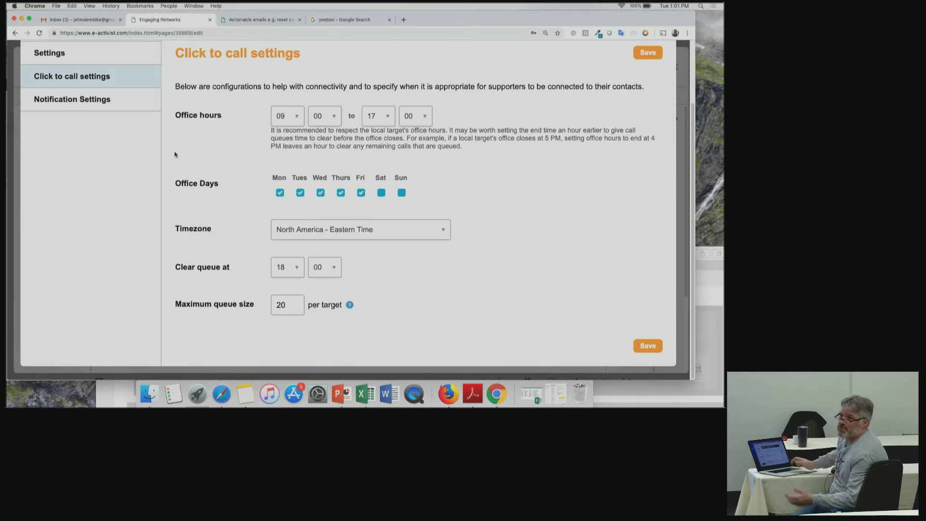
left_click(118, 107)
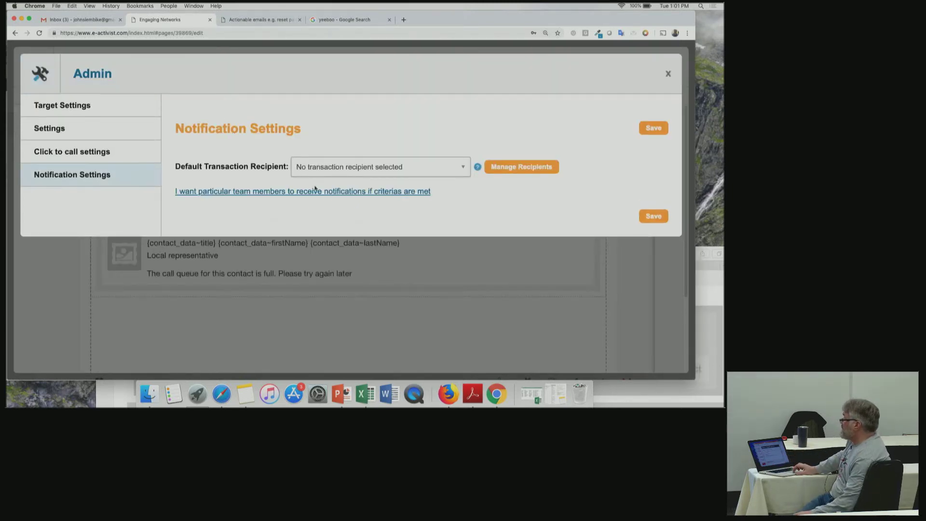
left_click(334, 192)
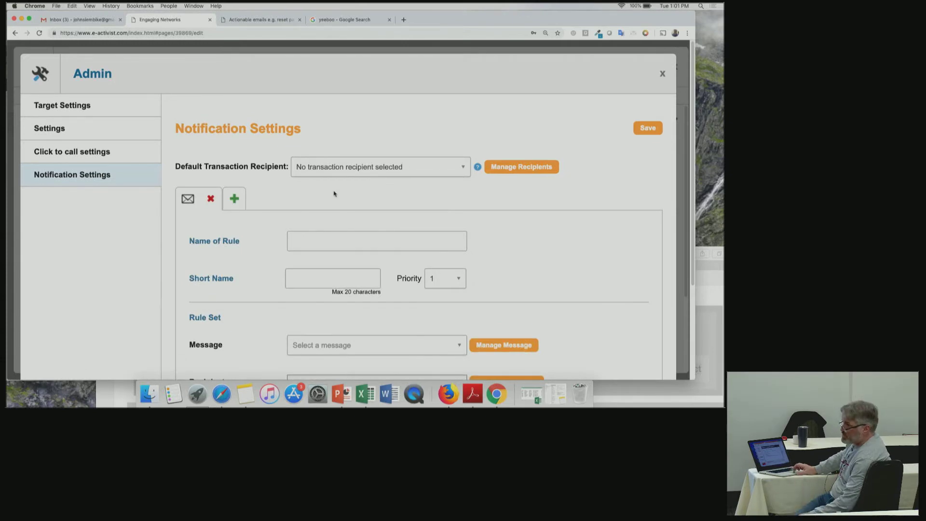
left_click(211, 199)
left_click(653, 128)
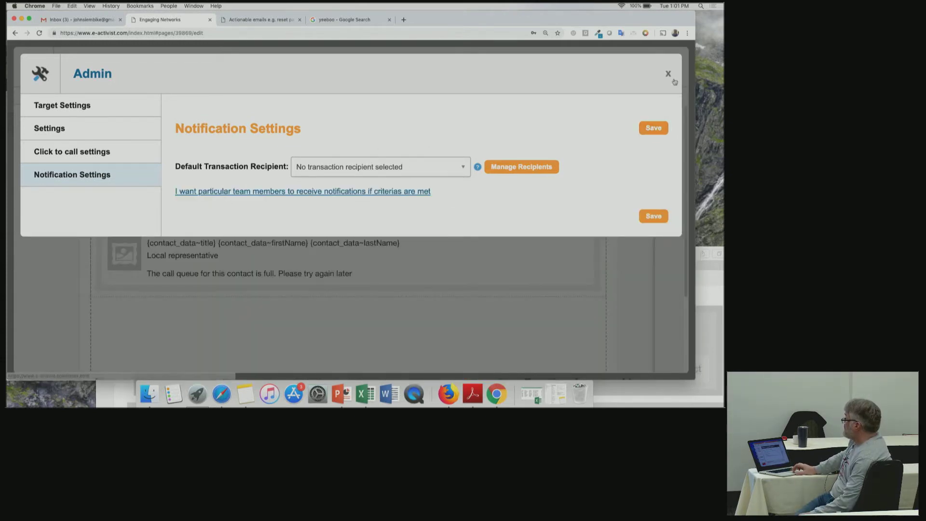
left_click(667, 74)
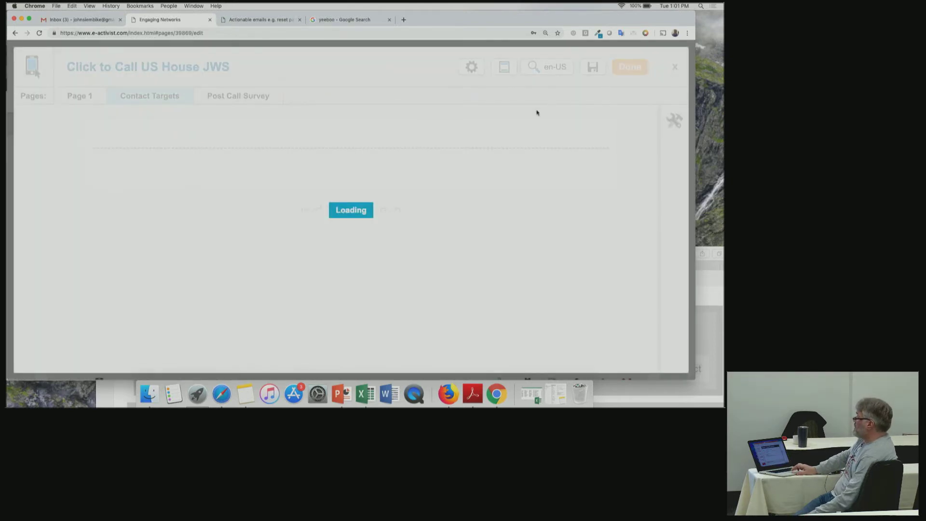
Review the Call survey block's 'How did the call go?' header and button labels, then switch to Excel.
left_click(263, 103)
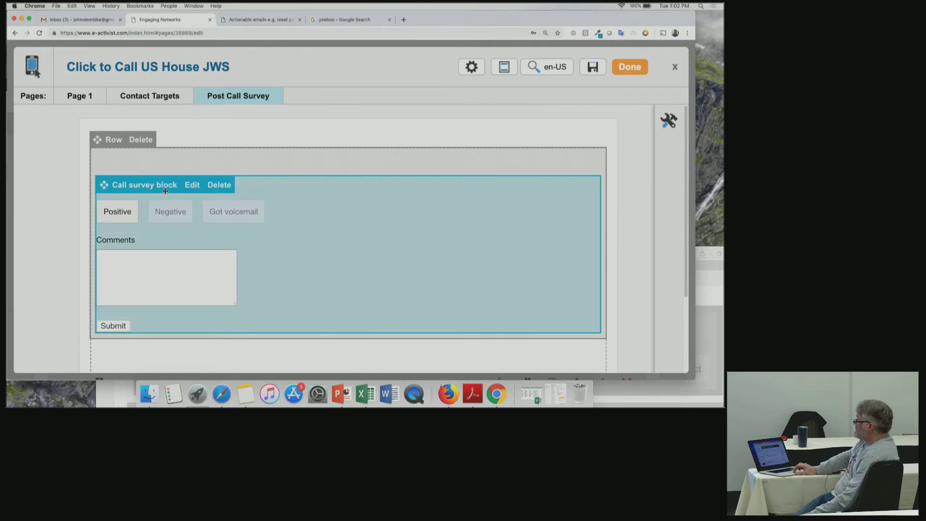
left_click(192, 186)
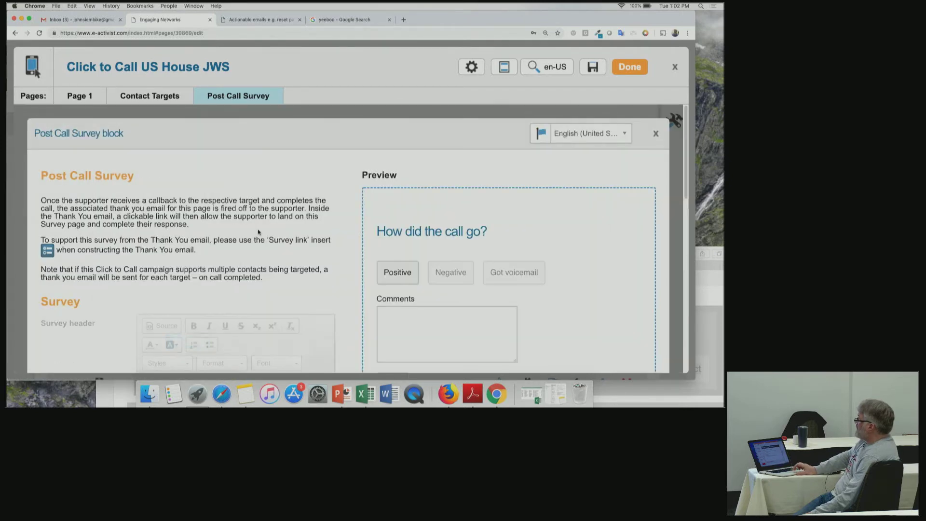
scroll(685, 206, "down", 3)
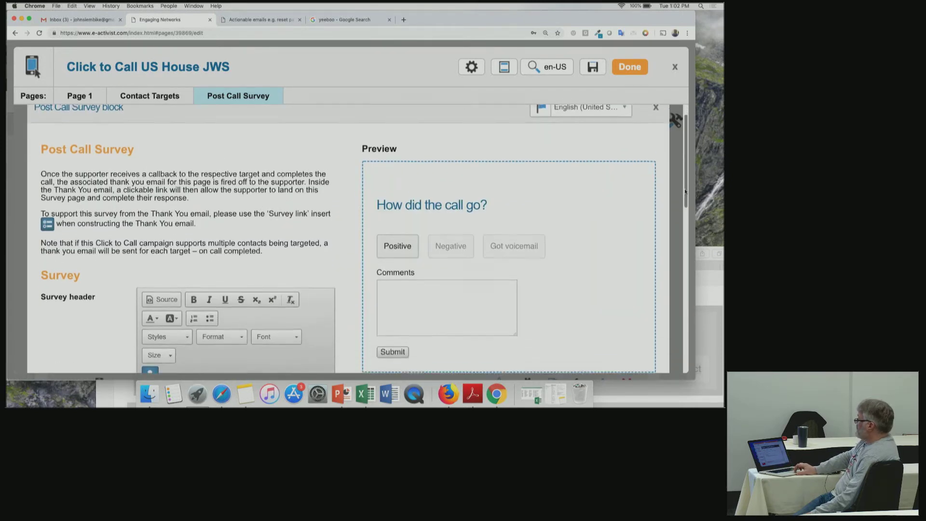
scroll(684, 206, "down", 4)
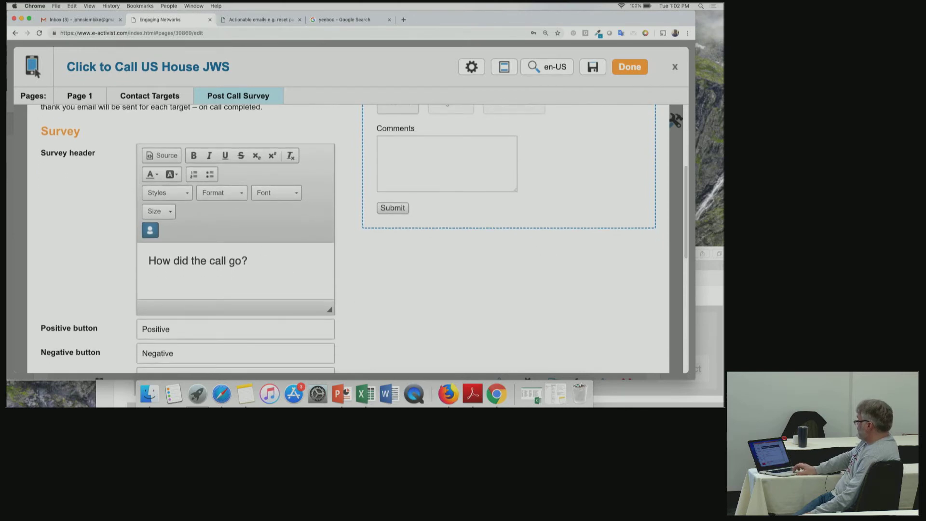
left_click_drag(683, 211, 698, 188)
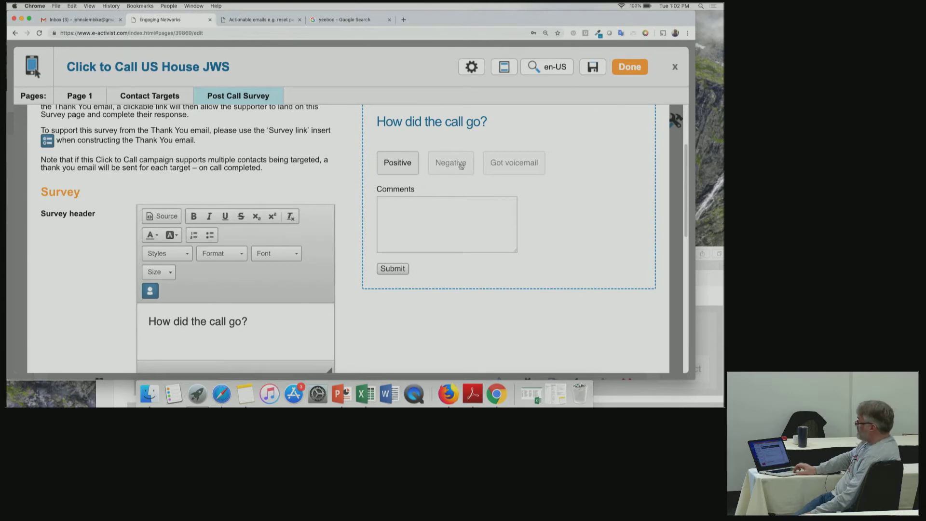
left_click_drag(686, 190, 706, 122)
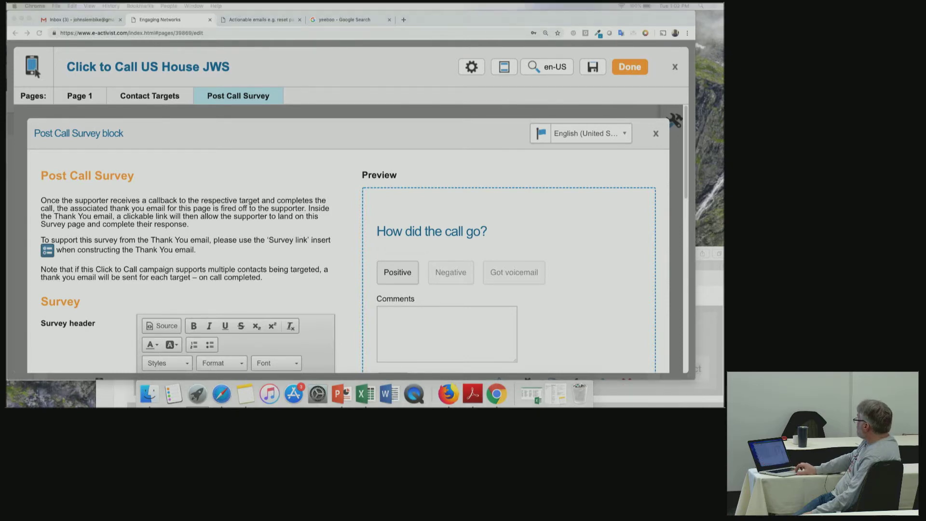
key("super+Tab")
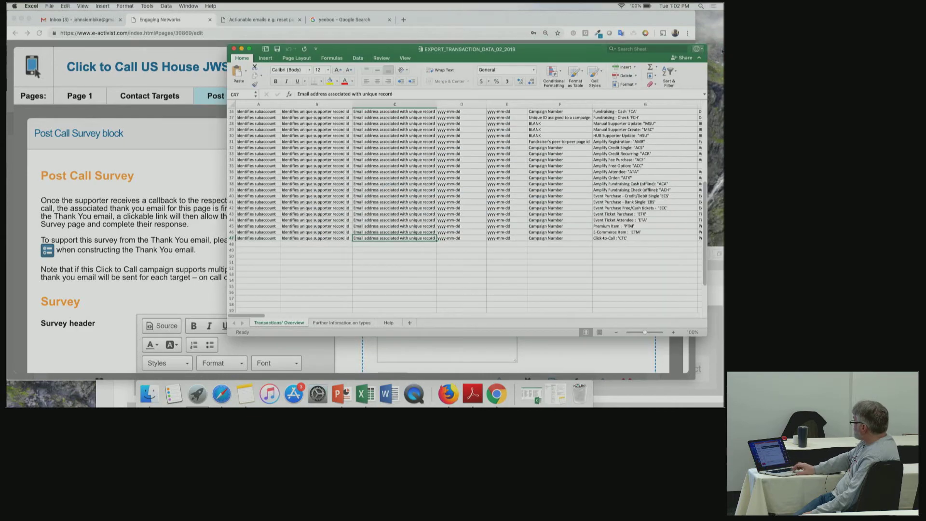
Move and enlarge the Excel window and zoom the sheet to 150%.
left_click_drag(533, 62, 352, 43)
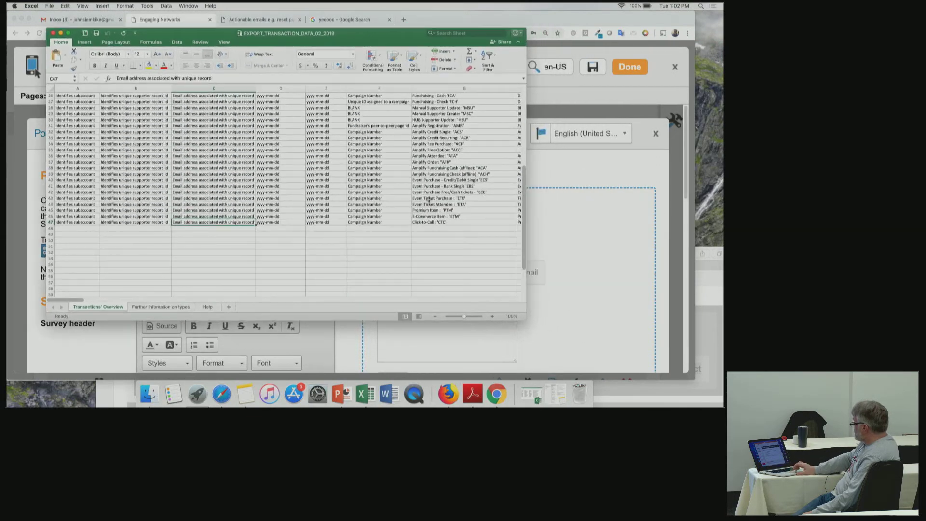
left_click_drag(521, 319, 641, 379)
left_click(629, 376)
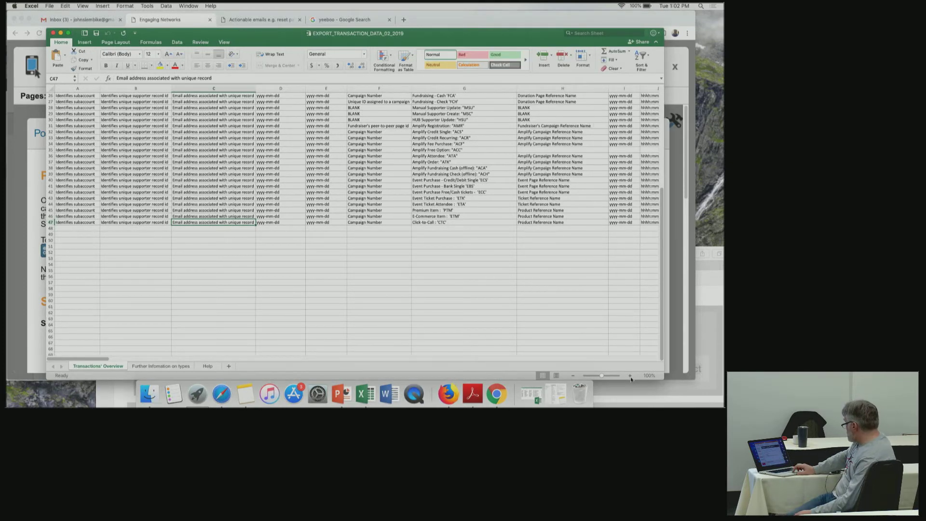
left_click(629, 376)
left_click(629, 376)
left_click(629, 376)
left_click(630, 376)
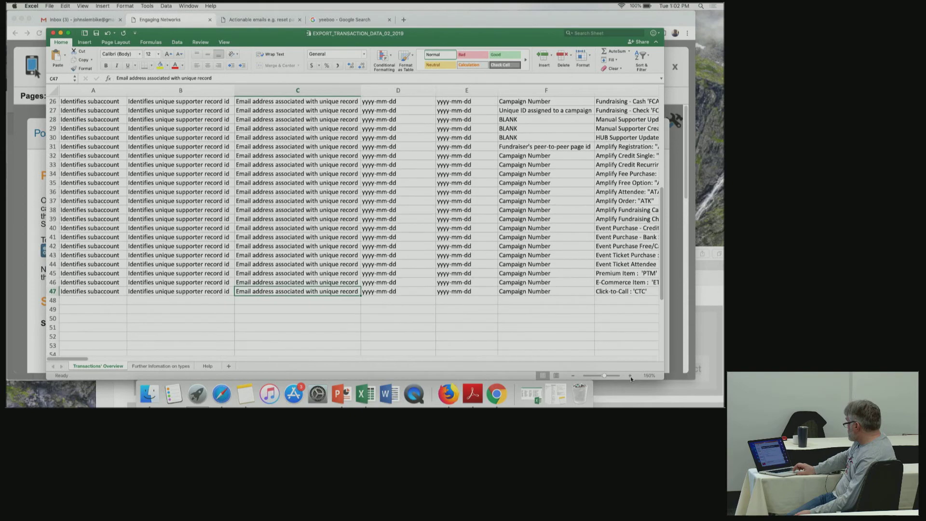
Read across row 47's Click-to-Call 'CTC' export columns and back to its start.
left_click(632, 293)
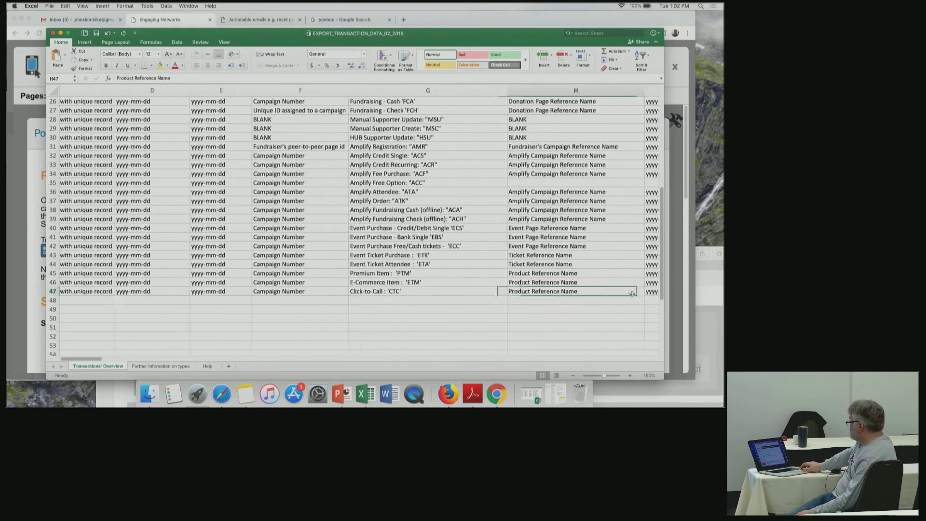
key("Right")
key("Right")
key("Right")
key("Right")
key("Right")
key("Left")
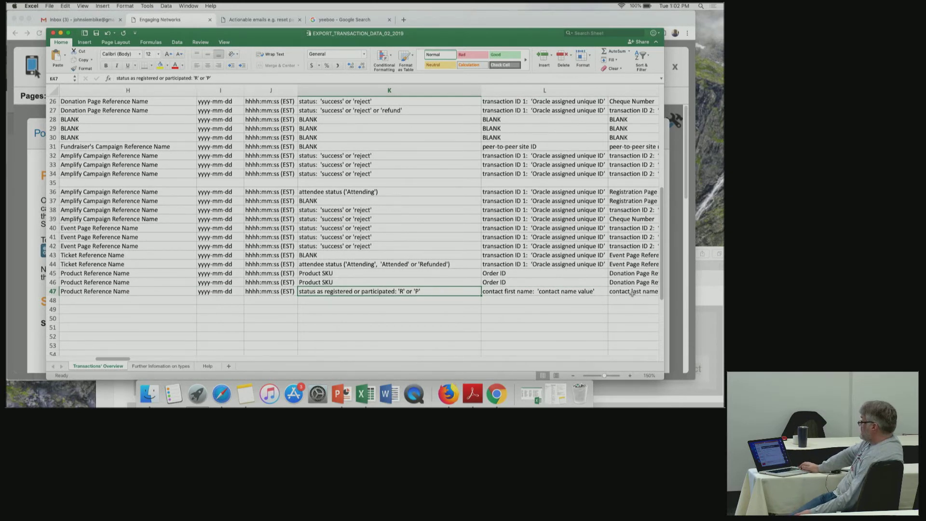
key("Right")
key("Right")
key("Right")
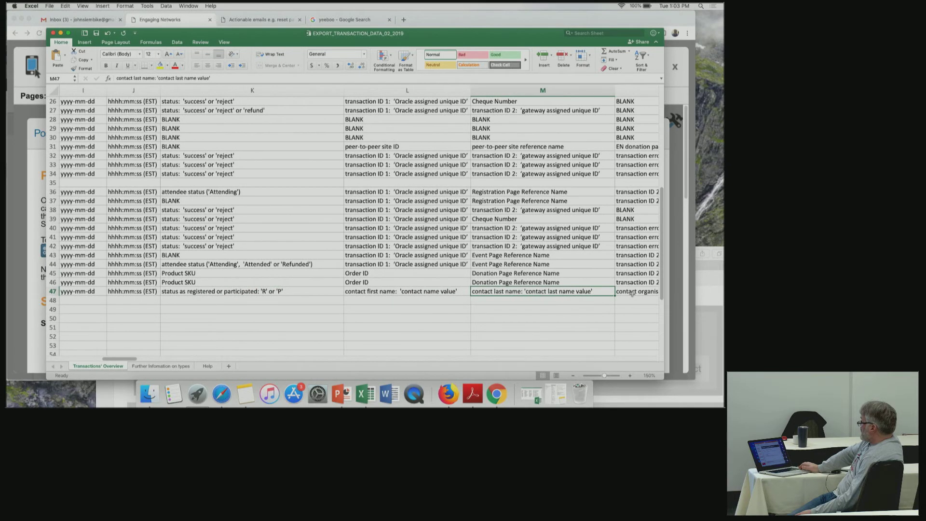
key("Right")
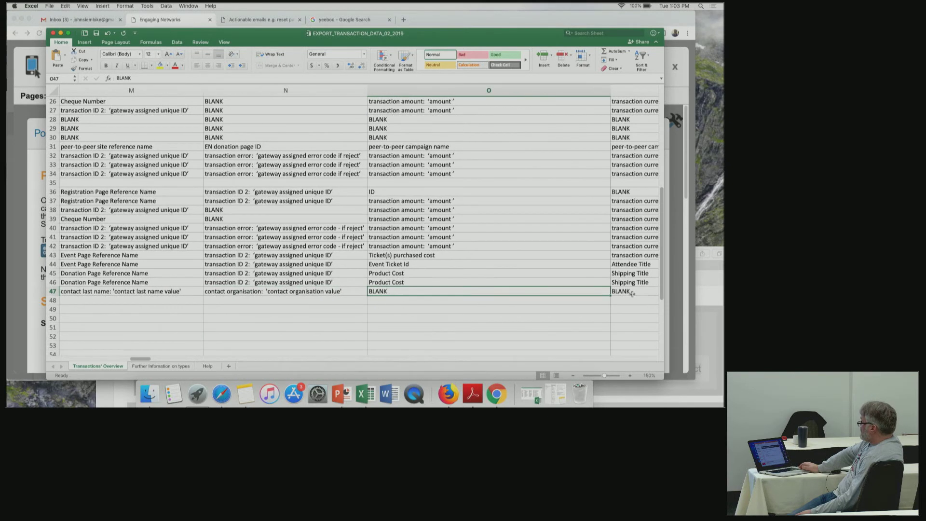
key("Right")
key("Right")
key("Right")
key("Right")
key("Right")
key("Right")
key("Right")
key("Right")
key("Right")
key("Right")
key("Right")
key("Right")
key("Right")
key("Right")
key("Right")
key("Right")
key("Right")
key("Right")
key("Right")
key("Right")
key("Right")
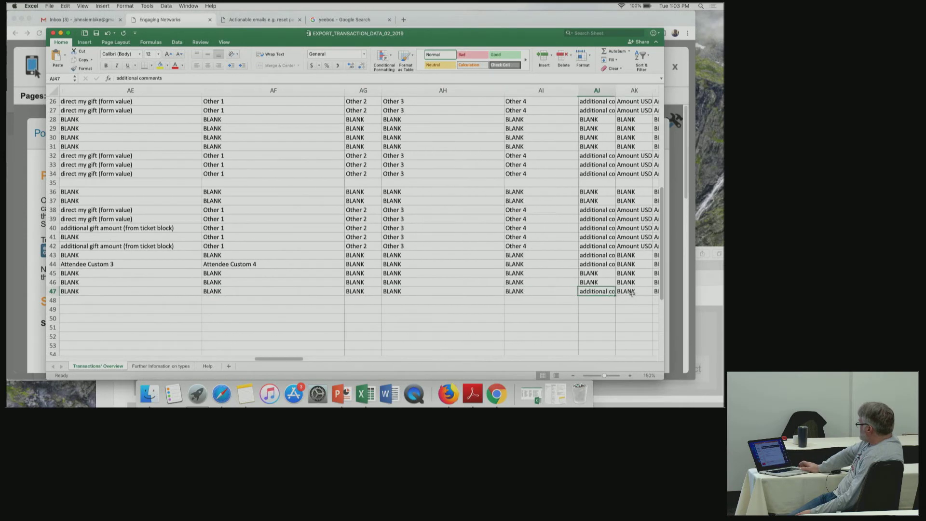
key("Right")
key("Right")
key("Right")
key("Right")
key("Right")
key("Right")
key("Right")
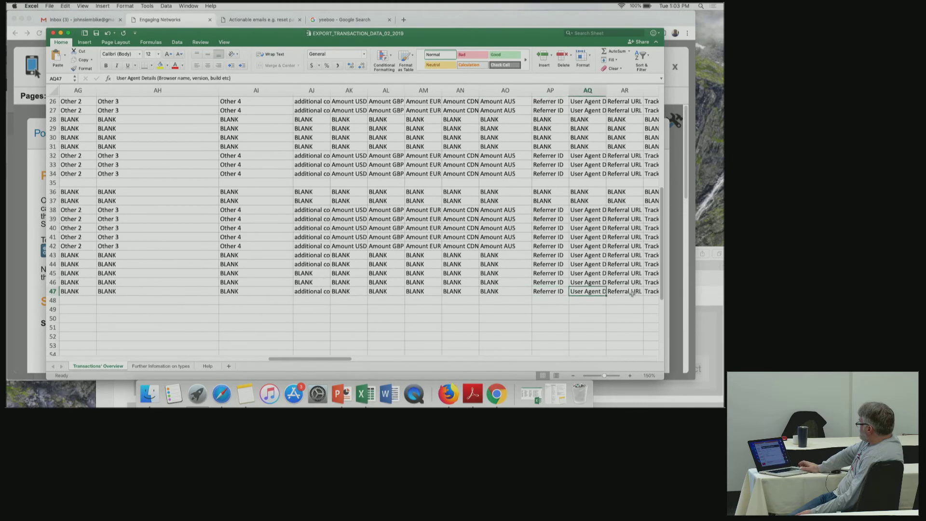
key("Right")
key("Right")
key("Right")
key("Right")
key("Right")
key("Right")
key("Right")
key("Right")
key("Left")
key("Left")
key("Left")
key("Left")
key("Left")
key("Left")
key("Left")
key("Left")
key("Left")
key("Left")
key("Left")
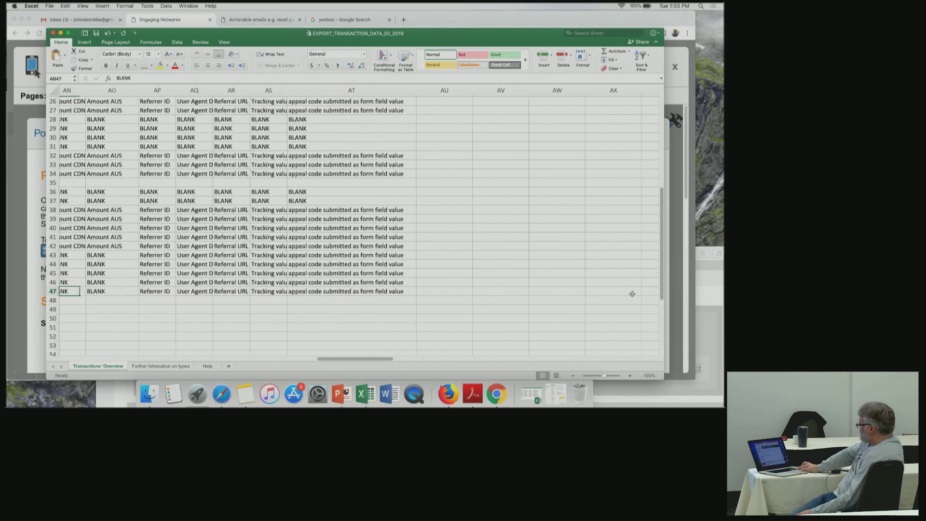
key("Left")
key("Left")
key("Left")
key("Left")
key("Left")
key("Left")
key("Left")
key("Left")
key("Left")
key("Left")
key("Left")
key("Left")
key("Left")
key("Left")
key("Left")
key("Left")
key("Left")
key("Left")
key("Left")
key("Left")
key("Left")
key("Left")
key("Left")
key("Left")
key("Left")
key("Left")
key("Left")
key("Left")
key("Left")
key("Left")
key("Left")
key("Left")
key("Left")
key("Left")
key("Left")
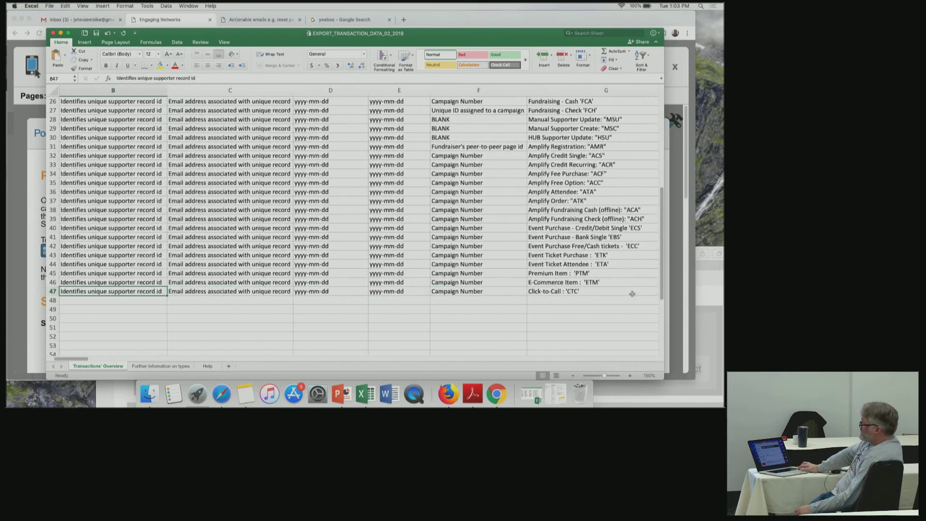
key("Left")
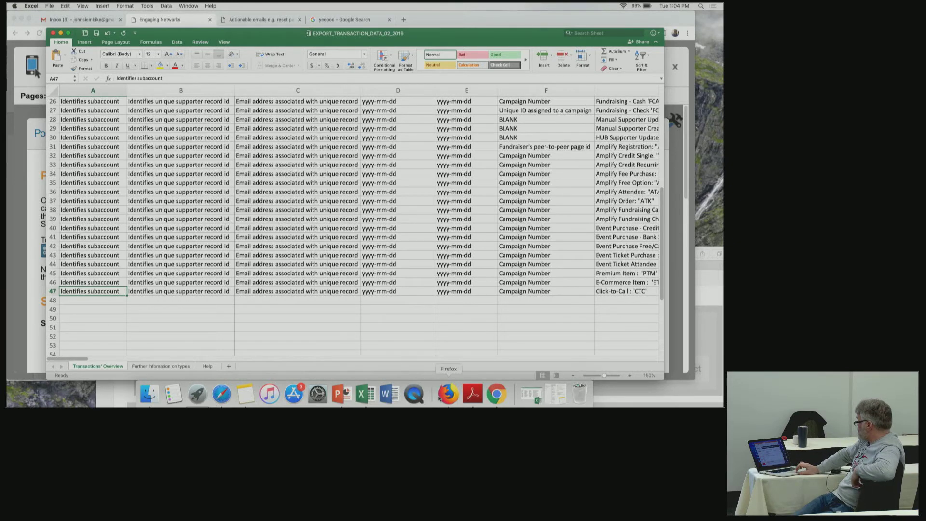
Bring the Engaging Networks Post Call Survey settings back to the front via Chrome.
left_click(497, 396)
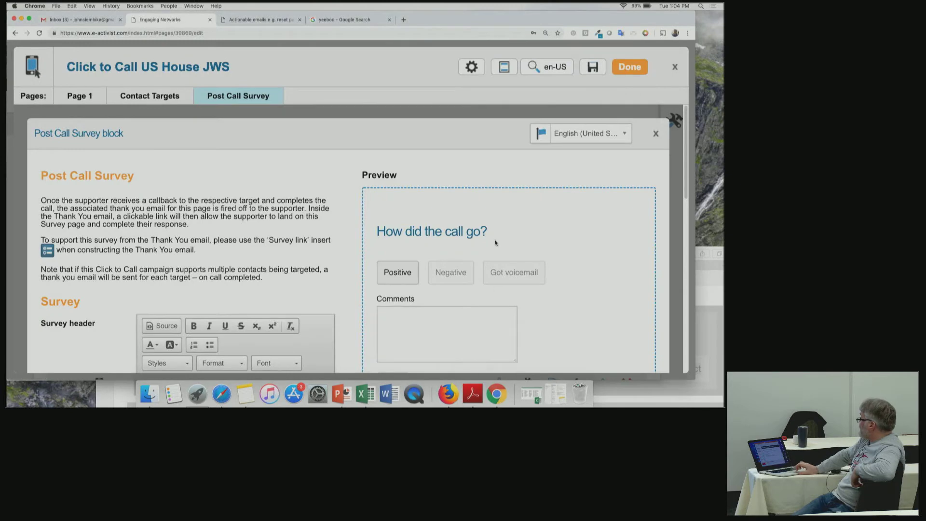
Leave the page editor, open the Validators list under Pages > Alerts & validators, and start a new validator.
left_click(673, 68)
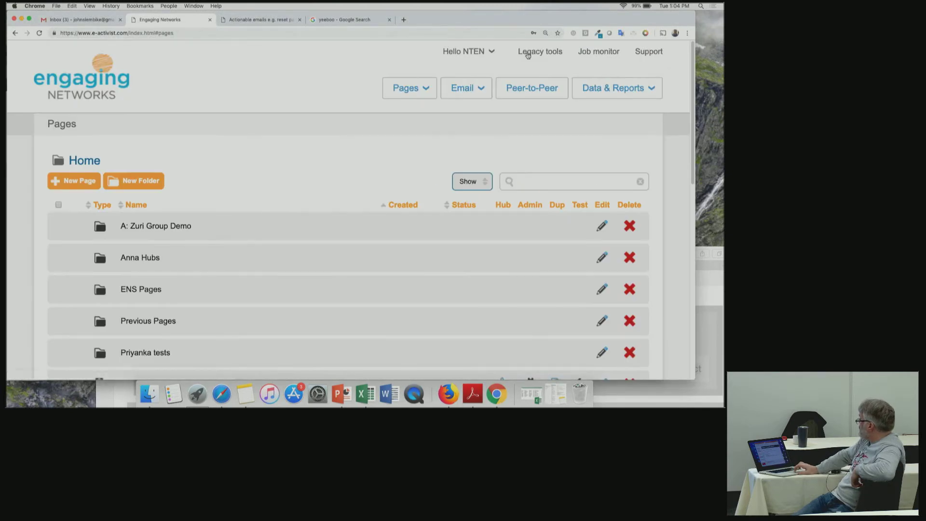
left_click(408, 88)
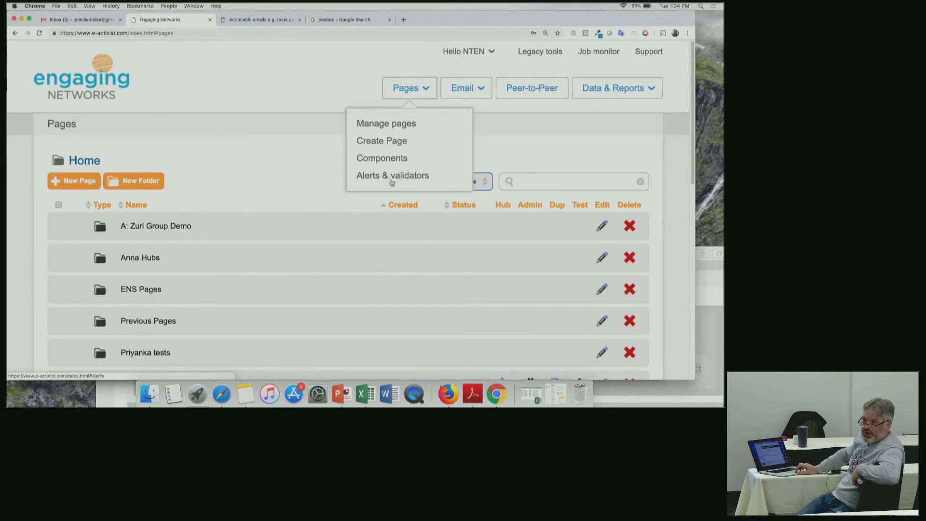
left_click(392, 176)
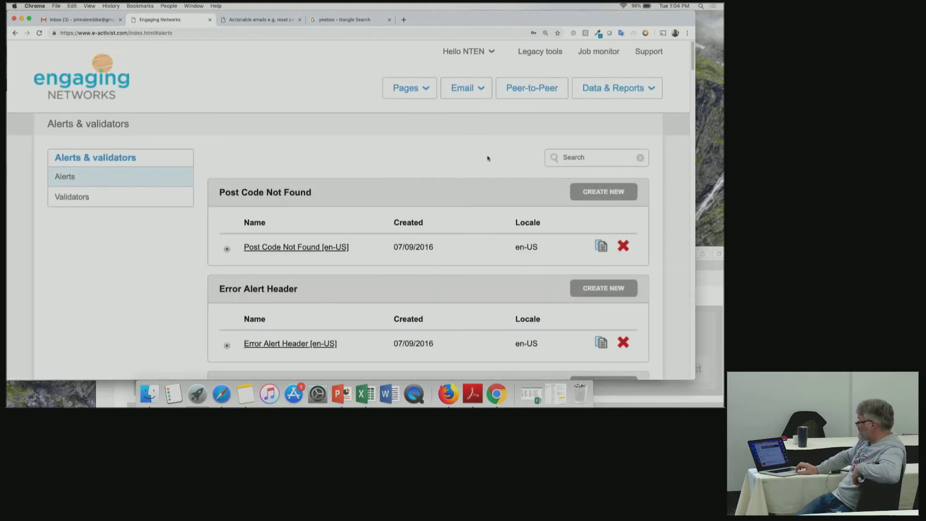
left_click(147, 198)
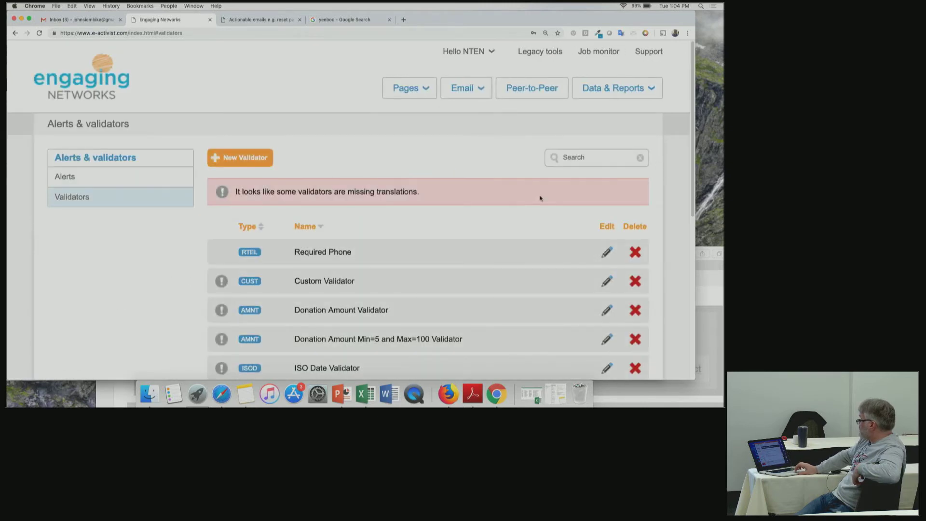
left_click(256, 164)
Choose 'Required phone number' as the validator type, then discard the form unsaved.
left_click(316, 300)
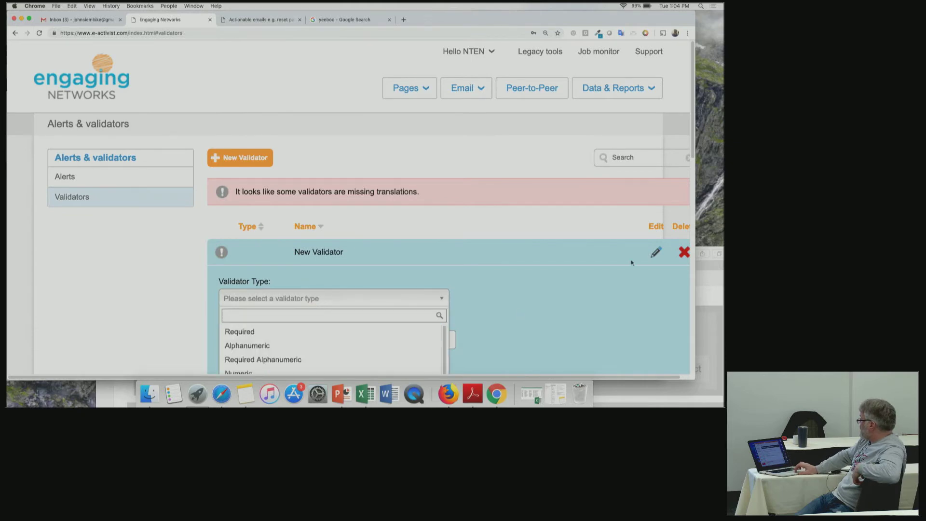
scroll(695, 141, "down", 5)
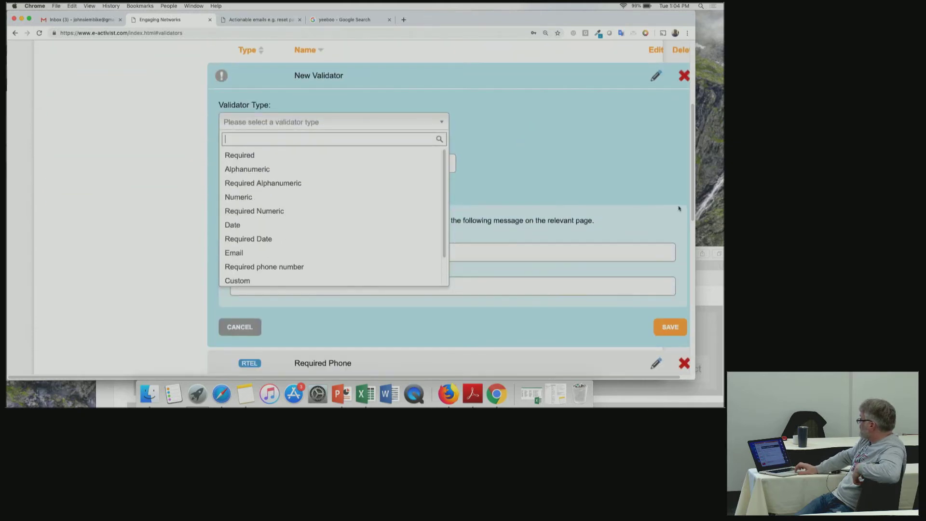
left_click(345, 268)
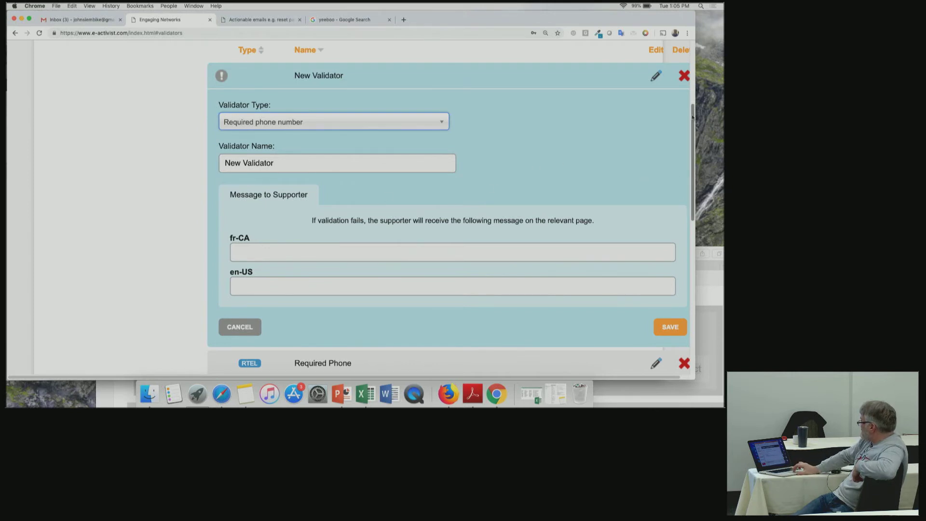
left_click(684, 78)
left_click_drag(692, 143, 692, 50)
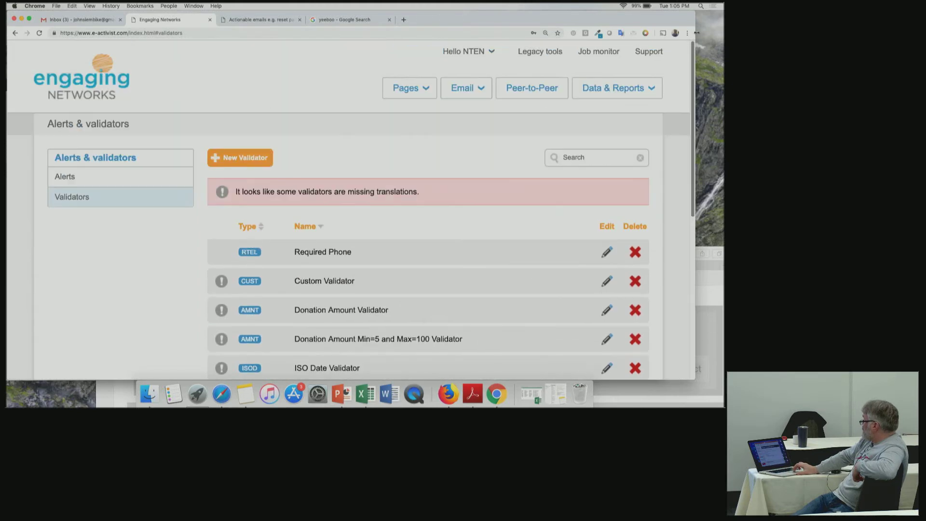
Open Account Data Structure in Account settings, keeping the new field's default input type as Text.
left_click(489, 53)
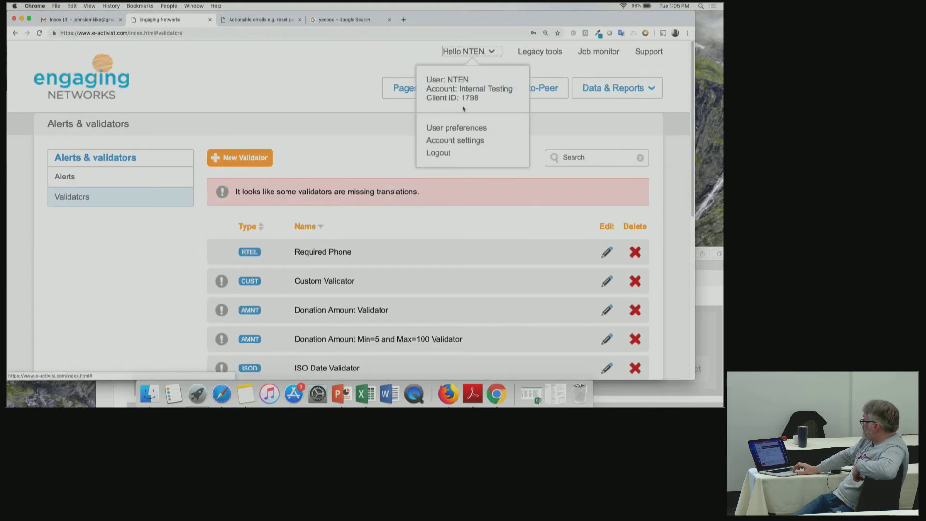
left_click(449, 142)
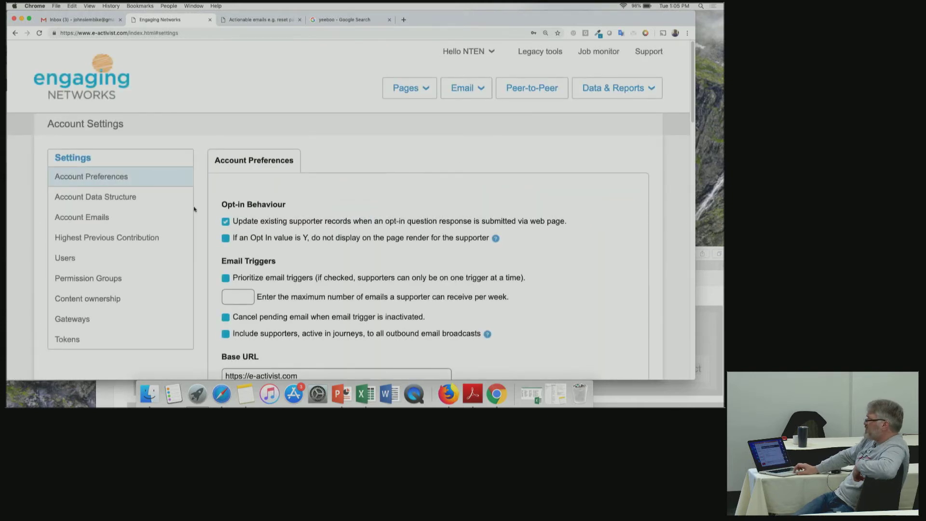
left_click(128, 197)
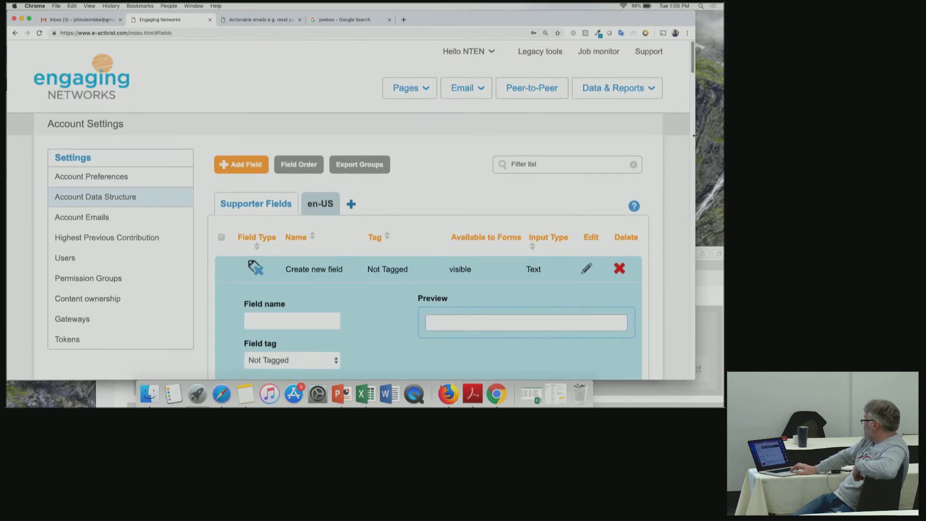
scroll(691, 72, "down", 5)
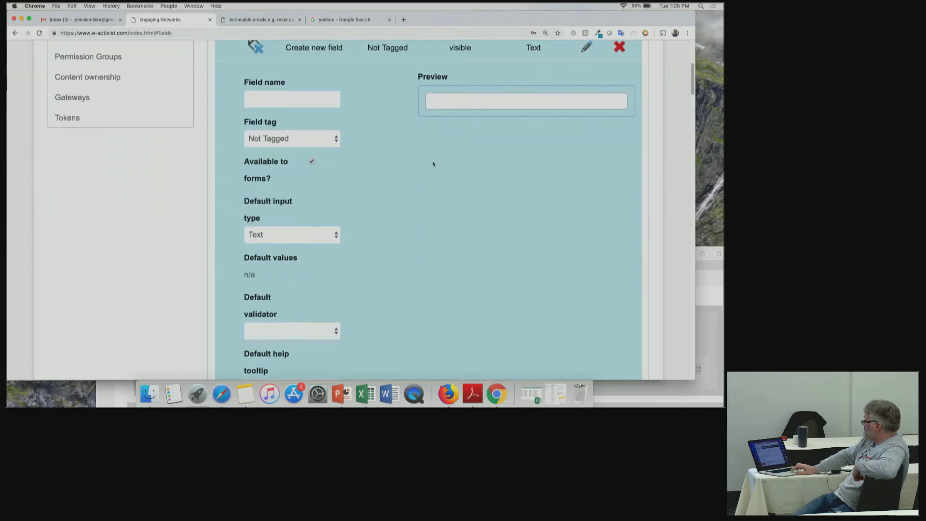
left_click(312, 236)
mouse_move(290, 373)
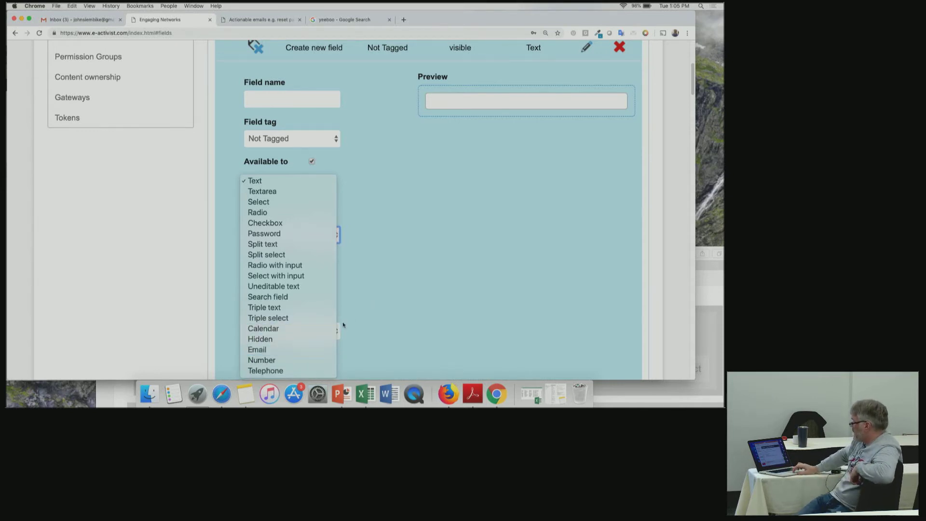
left_click(496, 188)
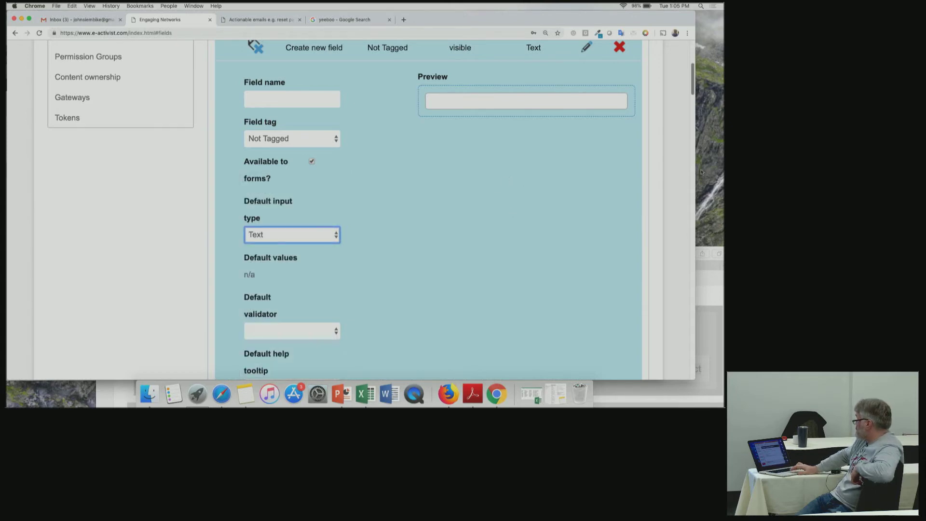
left_click_drag(693, 79, 693, 58)
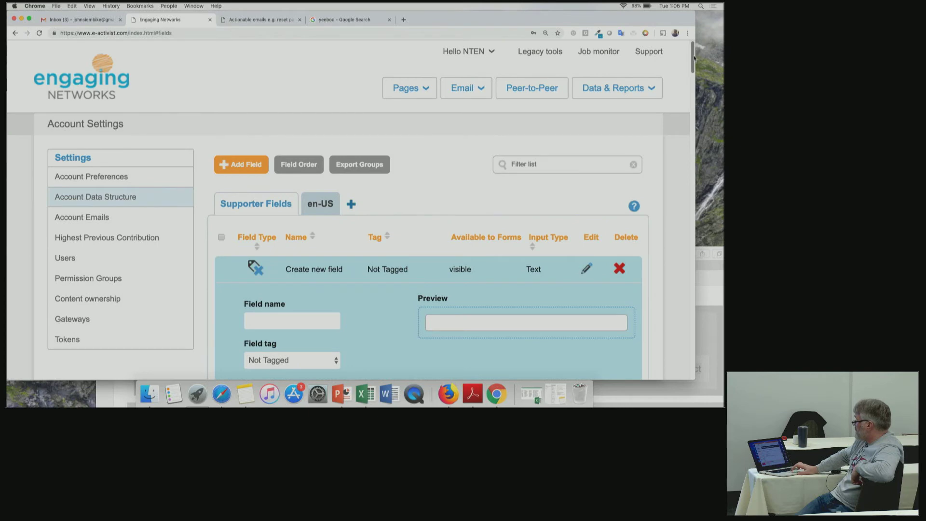
Open the Click to Call US House JWS page for editing from Pages > Manage pages.
left_click(479, 89)
left_click(414, 90)
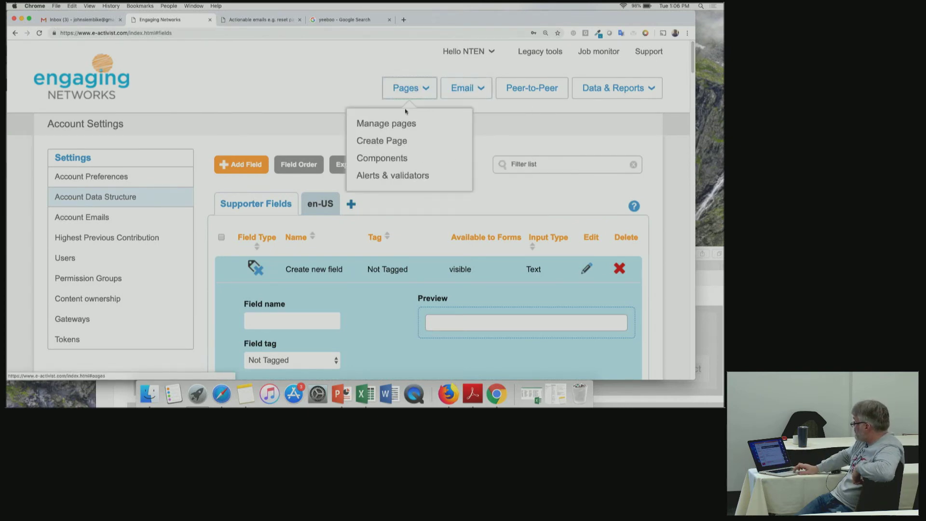
left_click(402, 124)
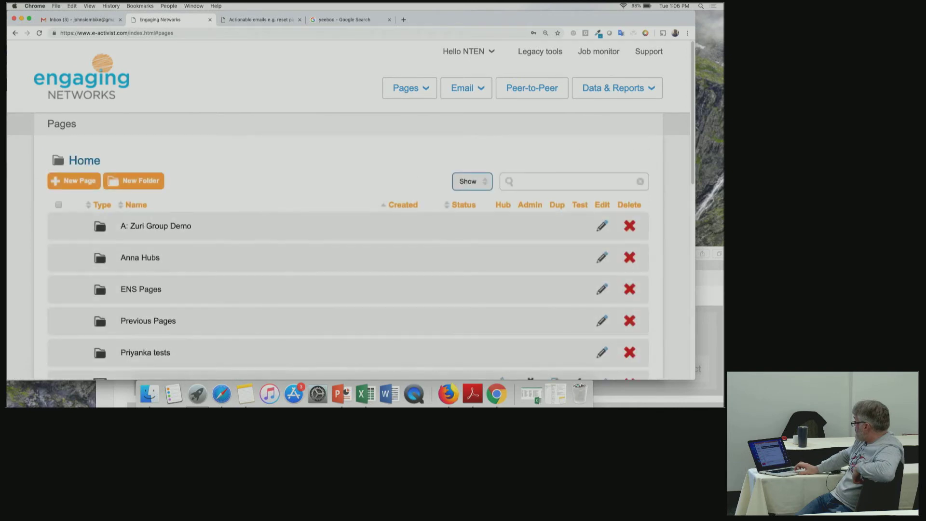
left_click_drag(694, 172, 692, 285)
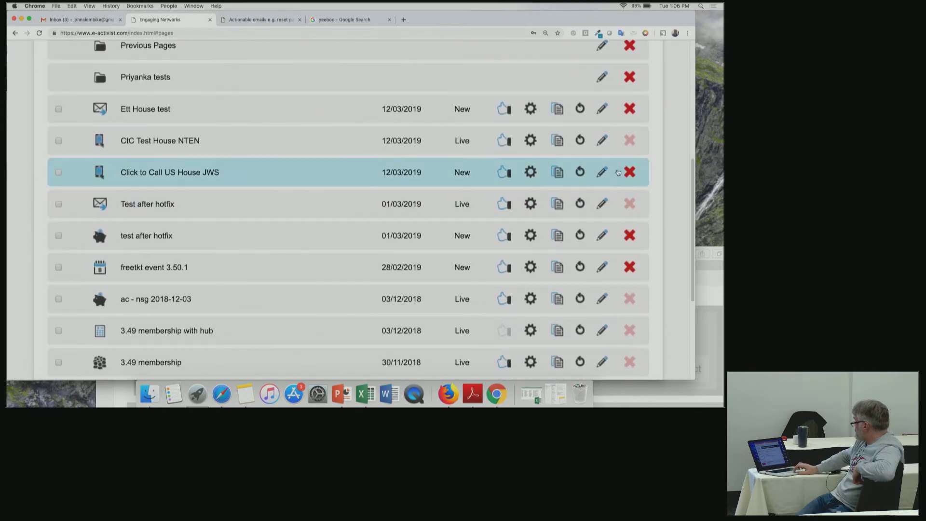
left_click(602, 173)
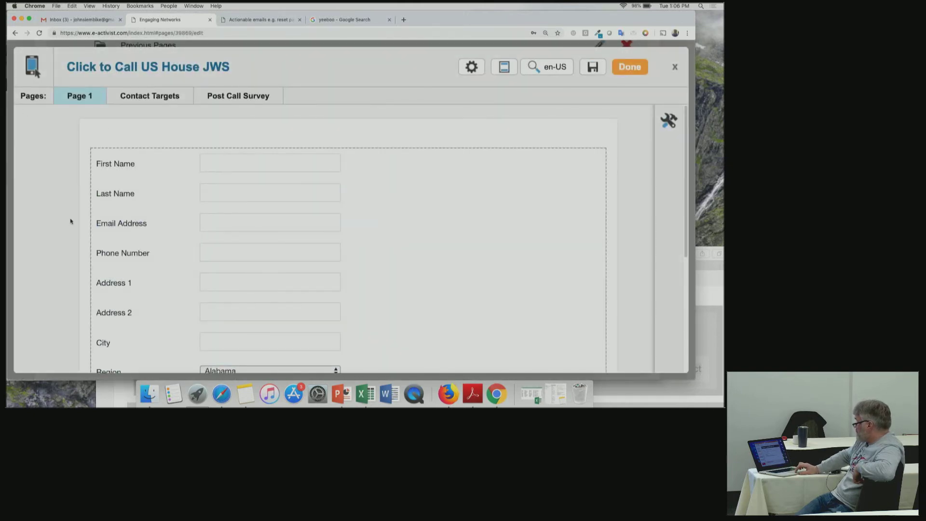
Open the Page 1 form block's field list with name, email, phone and address fields.
mouse_move(159, 296)
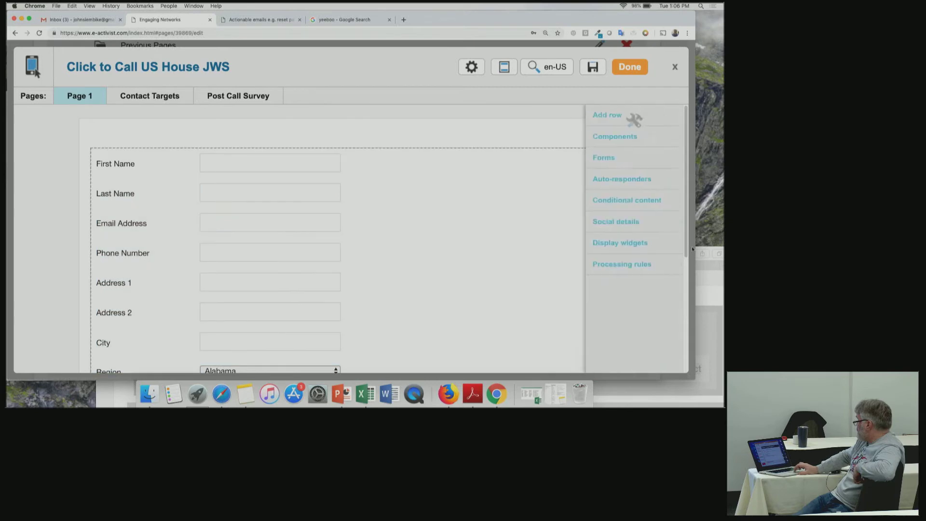
scroll(687, 252, "down", 5)
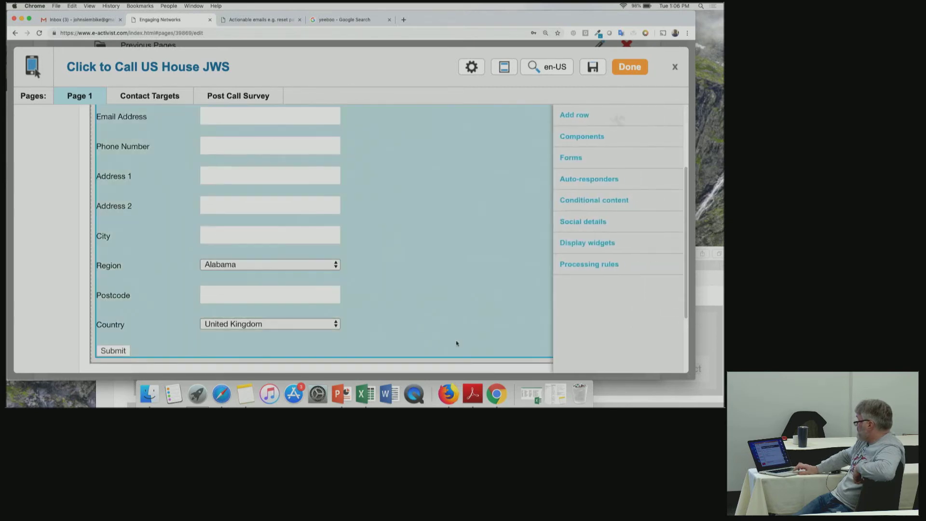
left_click(283, 208)
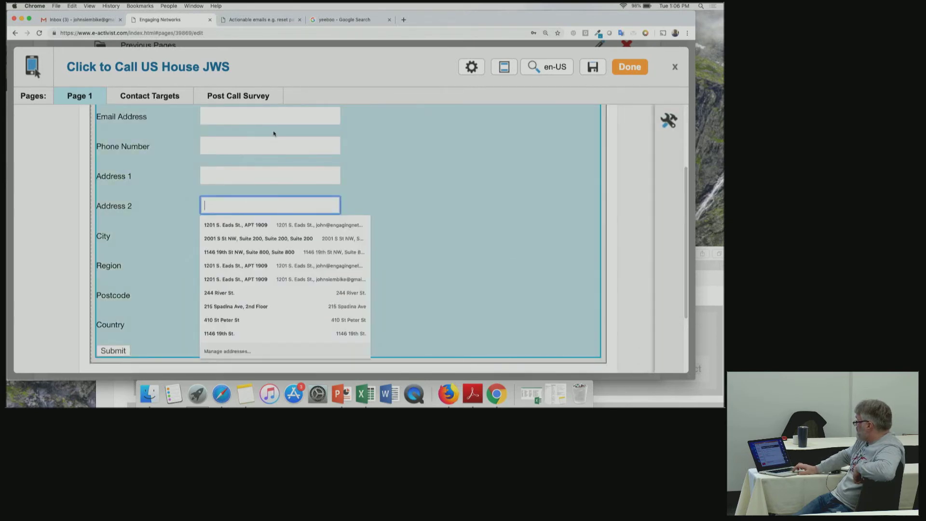
left_click(269, 143)
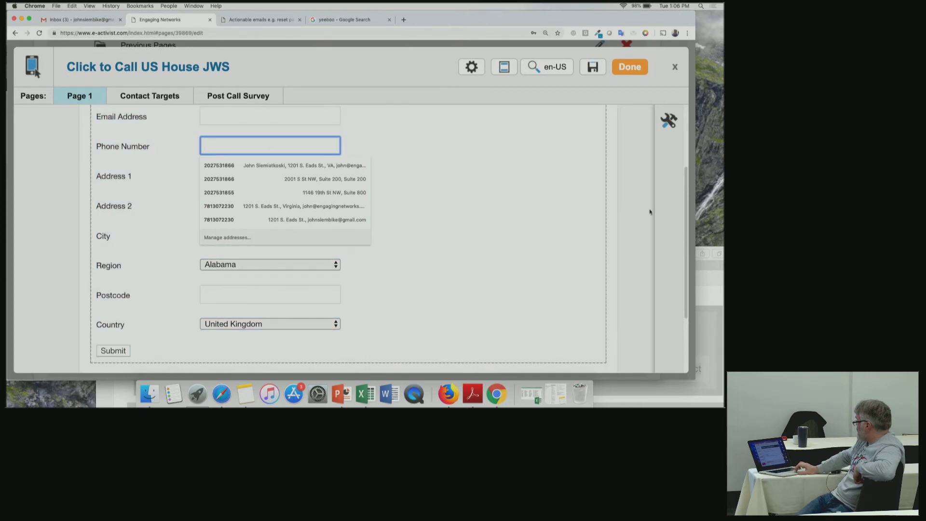
left_click_drag(685, 219, 686, 171)
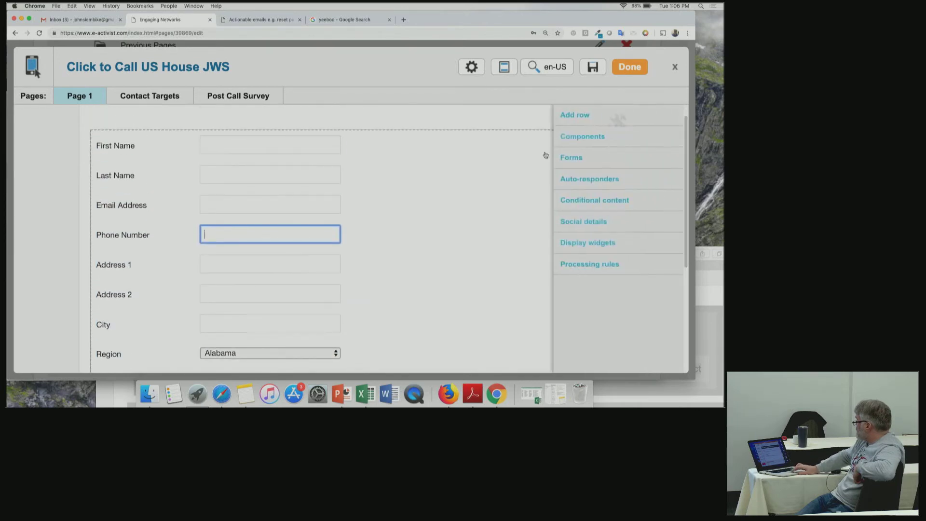
left_click(169, 144)
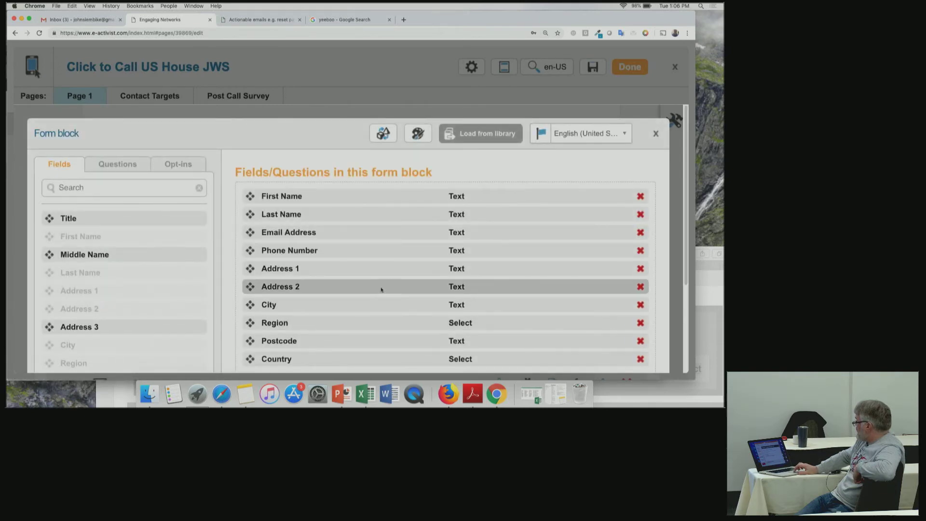
Keep 'Required phone number' as the Phone Number field's validator, then show the 'Other considerations?' slide.
left_click(379, 250)
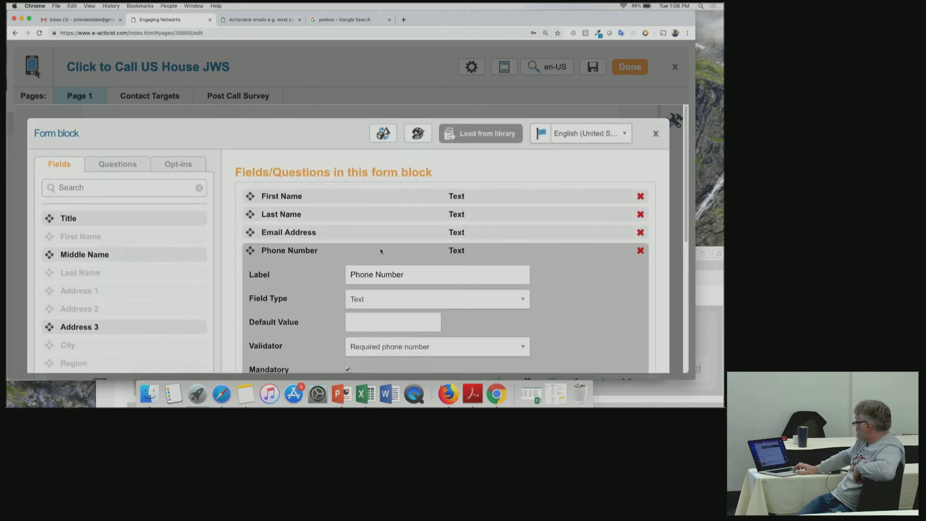
left_click(425, 347)
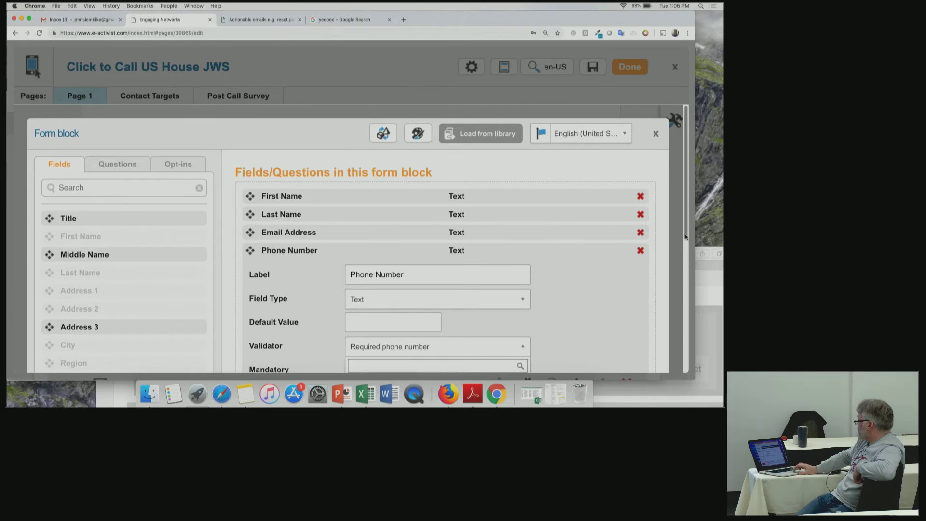
scroll(588, 279, "down", 4)
left_click(592, 276)
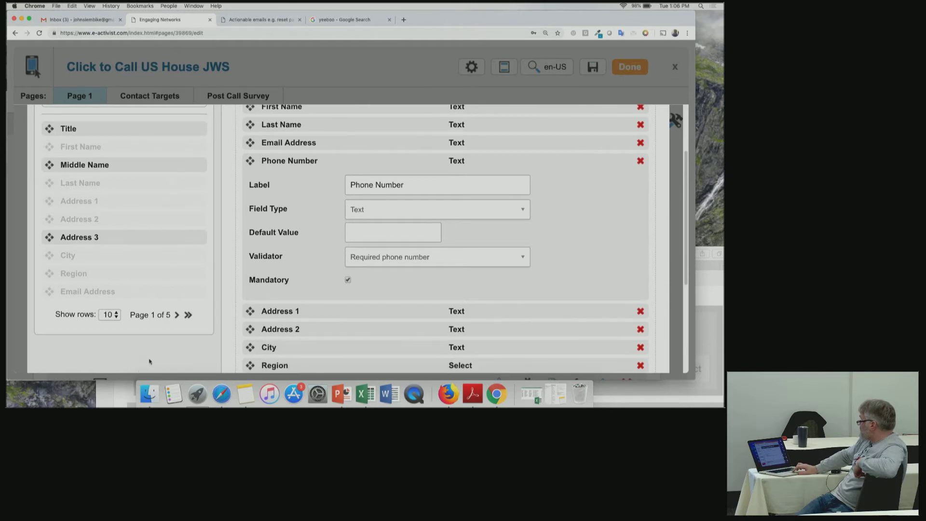
key("super+Tab")
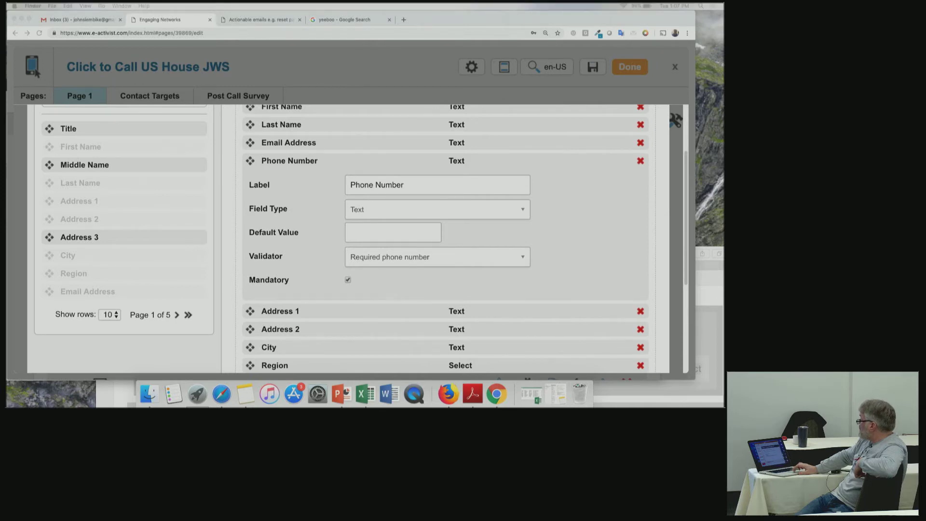
key("super+Tab")
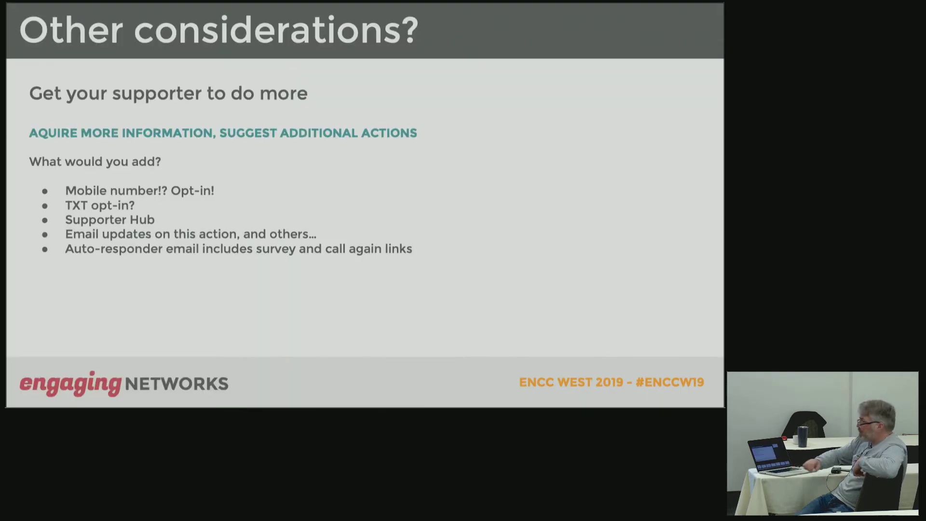